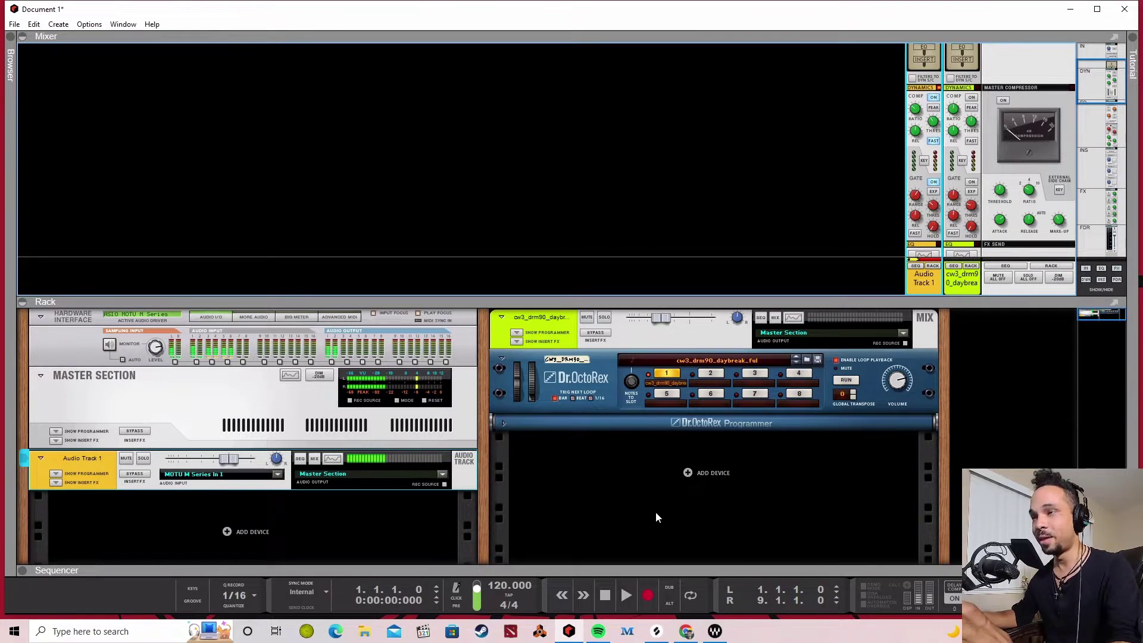
In Chrome, highlight the StudioRack heading and show the product page's Overview tab.
key(alt+Tab)
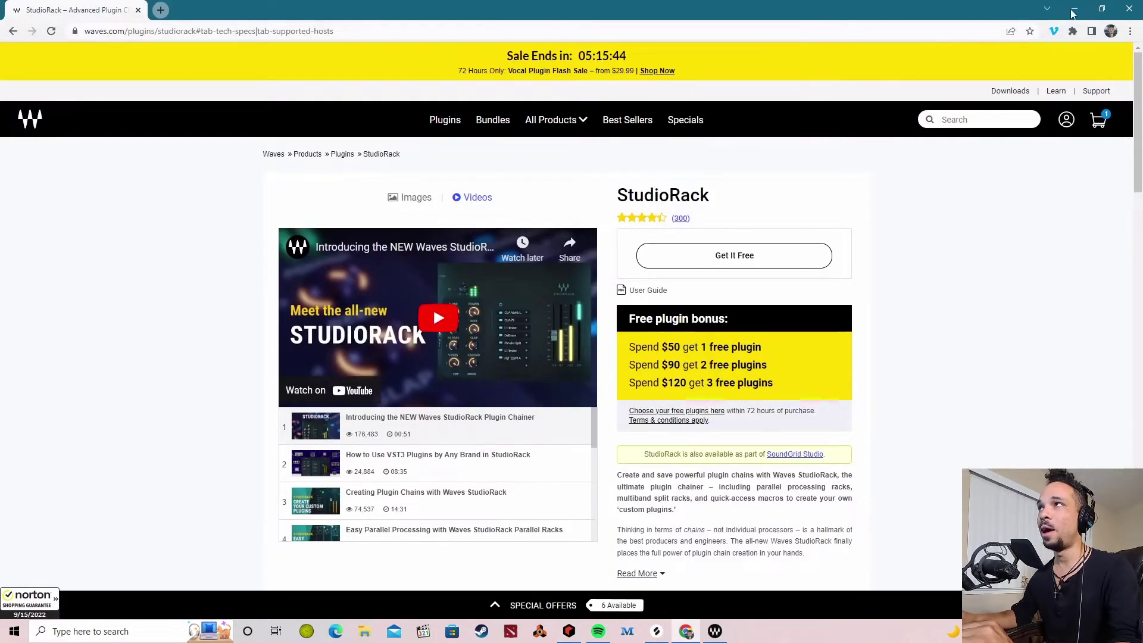
double_click(702, 193)
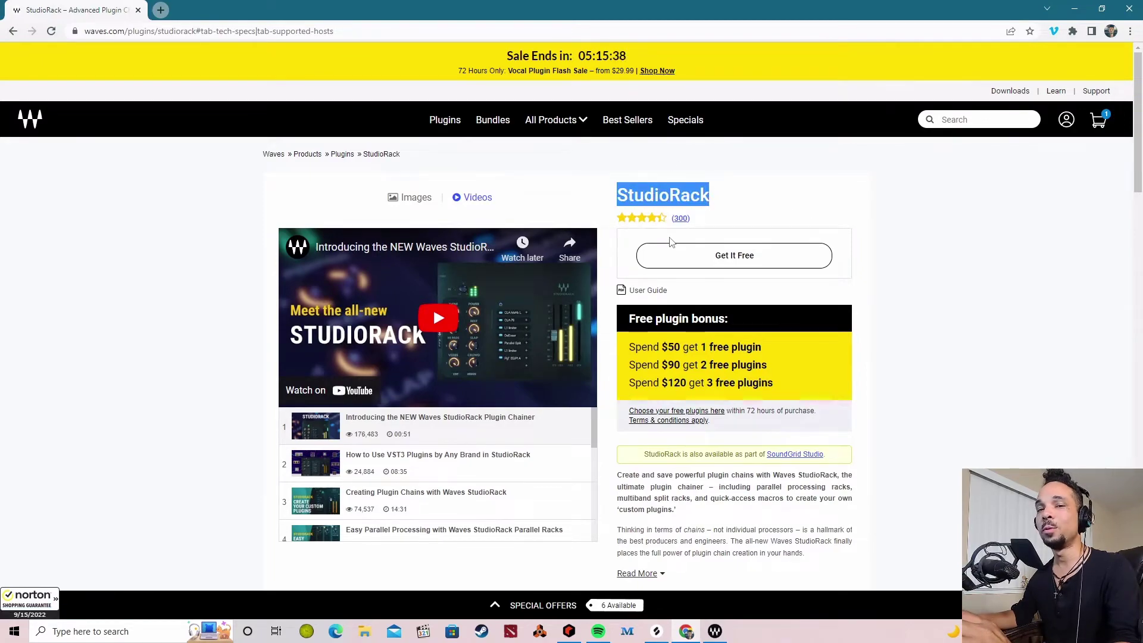
scroll(672, 241, down, 5)
scroll(670, 242, down, 13)
scroll(659, 243, up, 11)
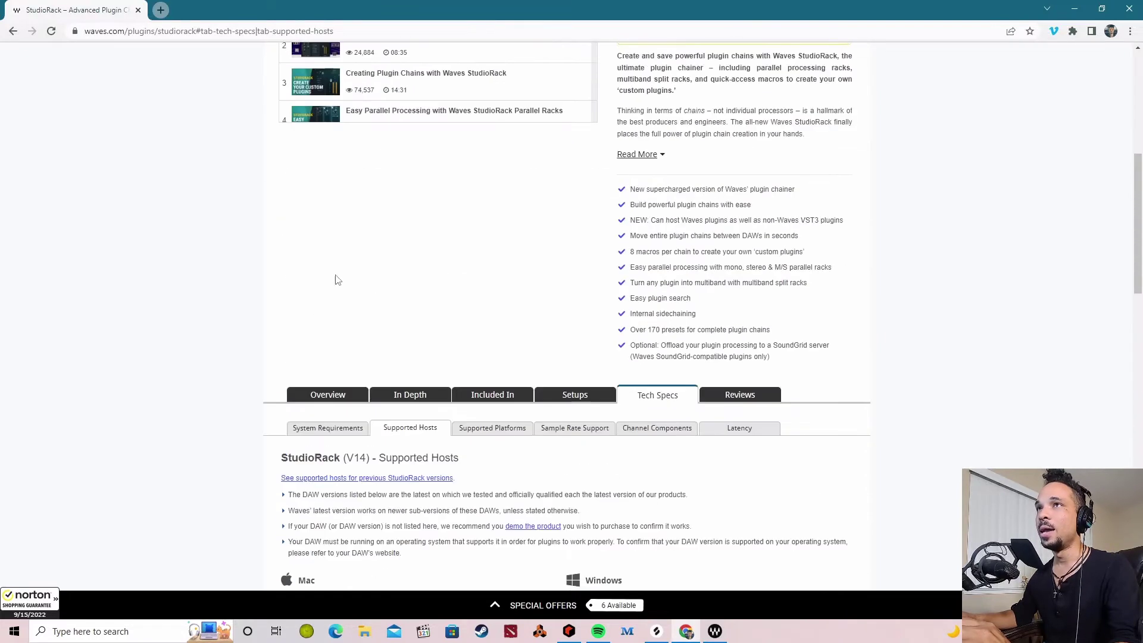
click(325, 399)
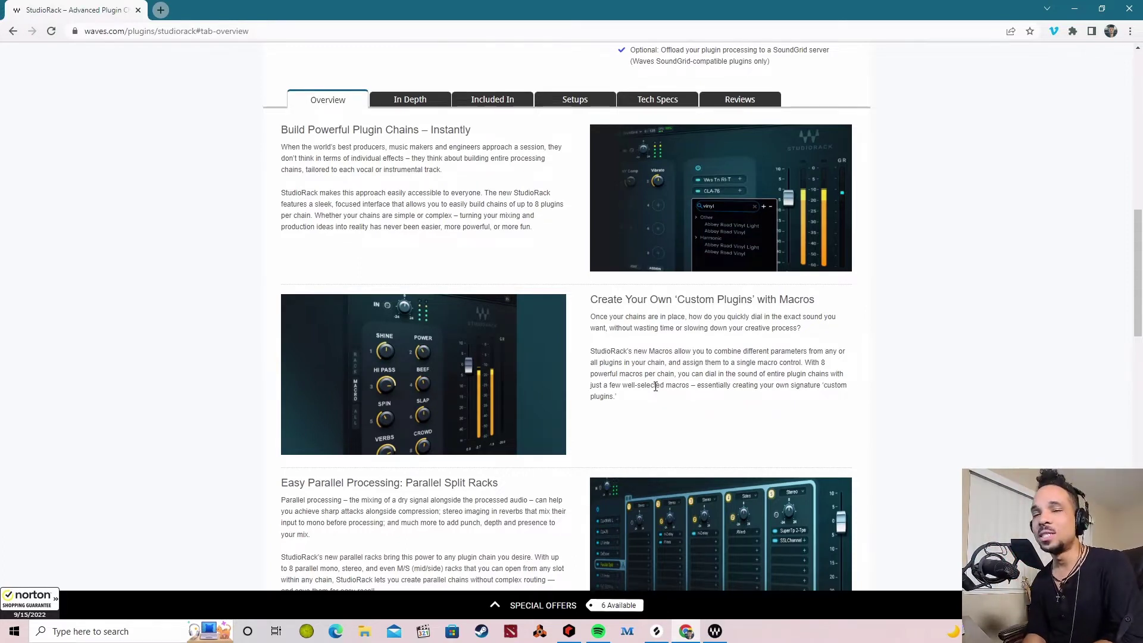
scroll(629, 443, down, 5)
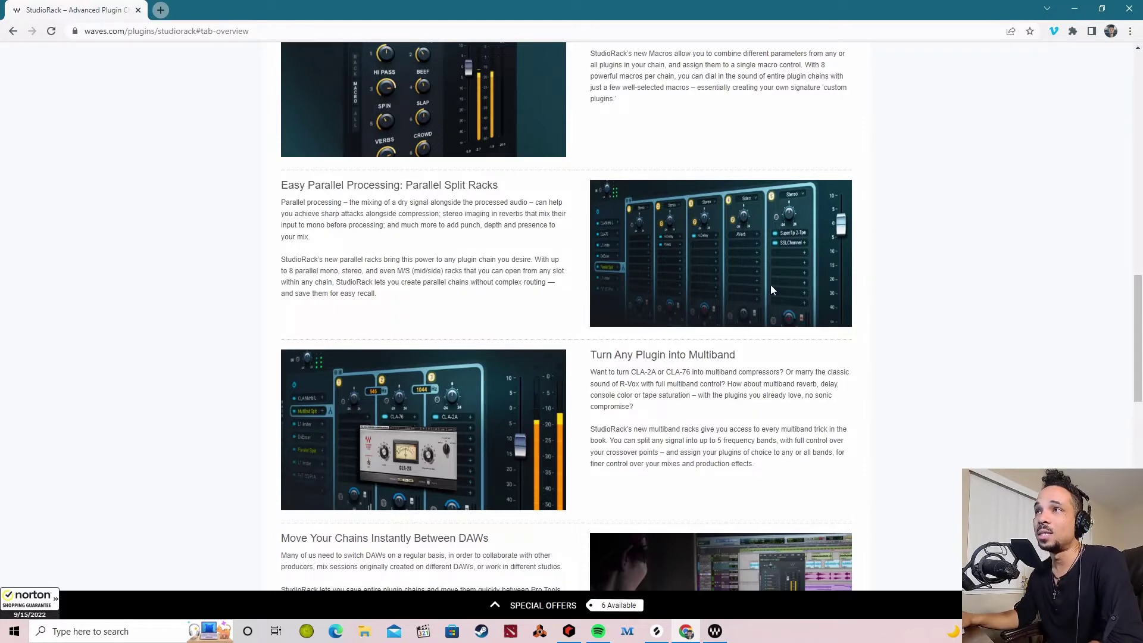
scroll(772, 288, down, 3)
scroll(709, 268, up, 2)
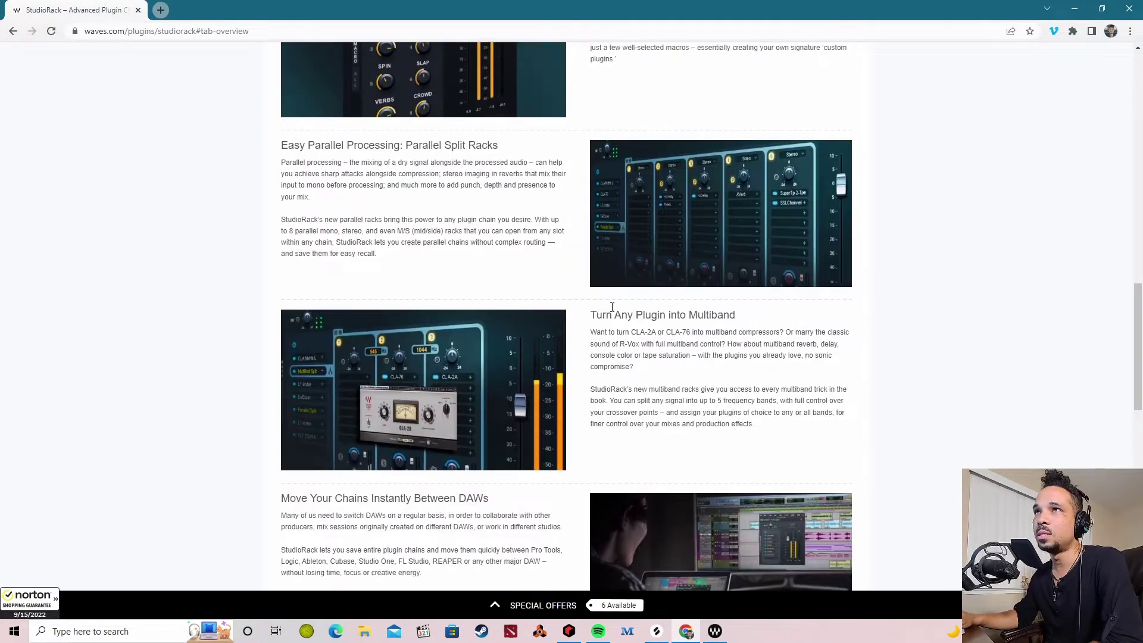
scroll(711, 447, down, 4)
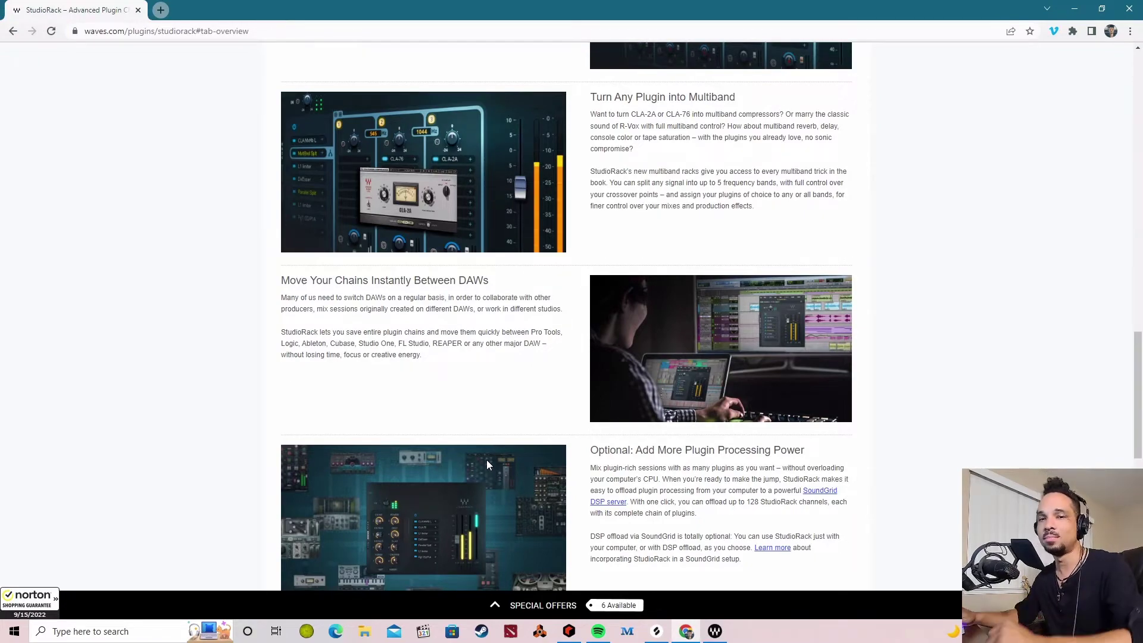
scroll(487, 460, up, 10)
scroll(494, 456, up, 10)
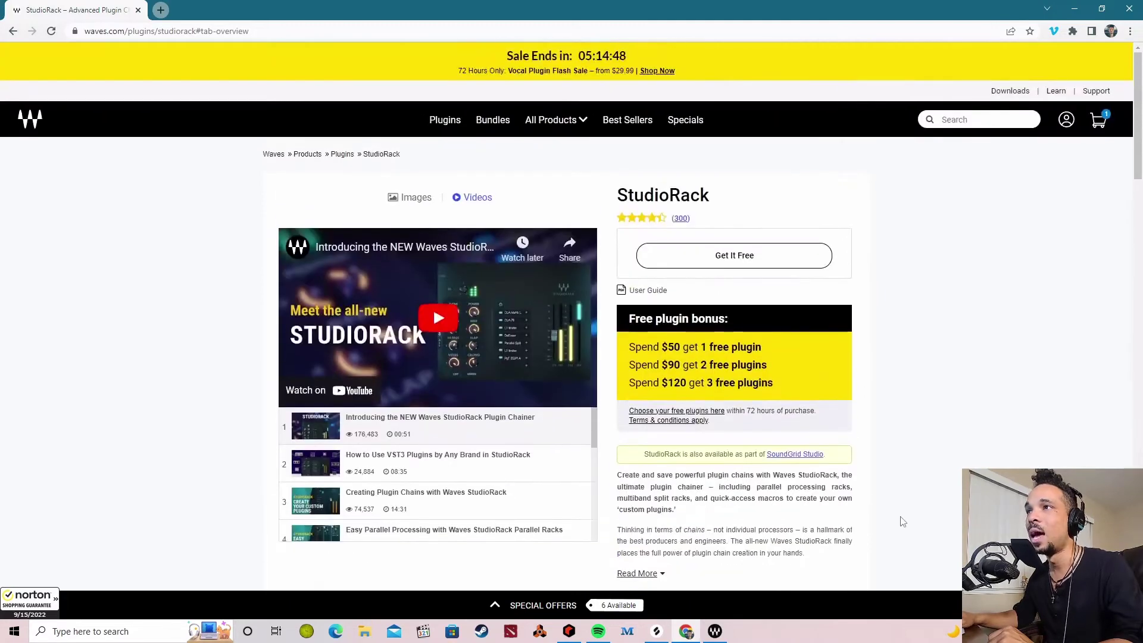
Highlight the 'NEW: Can host … non-Waves VST3 plugins' feature checklist line.
scroll(900, 513, down, 3)
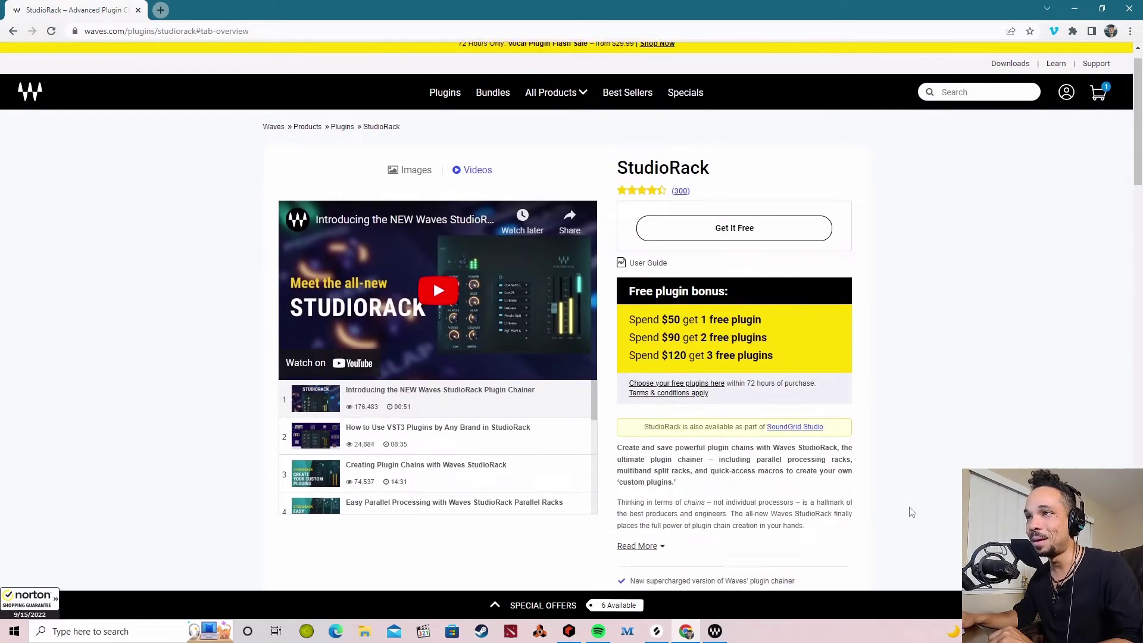
drag(633, 462, 846, 467)
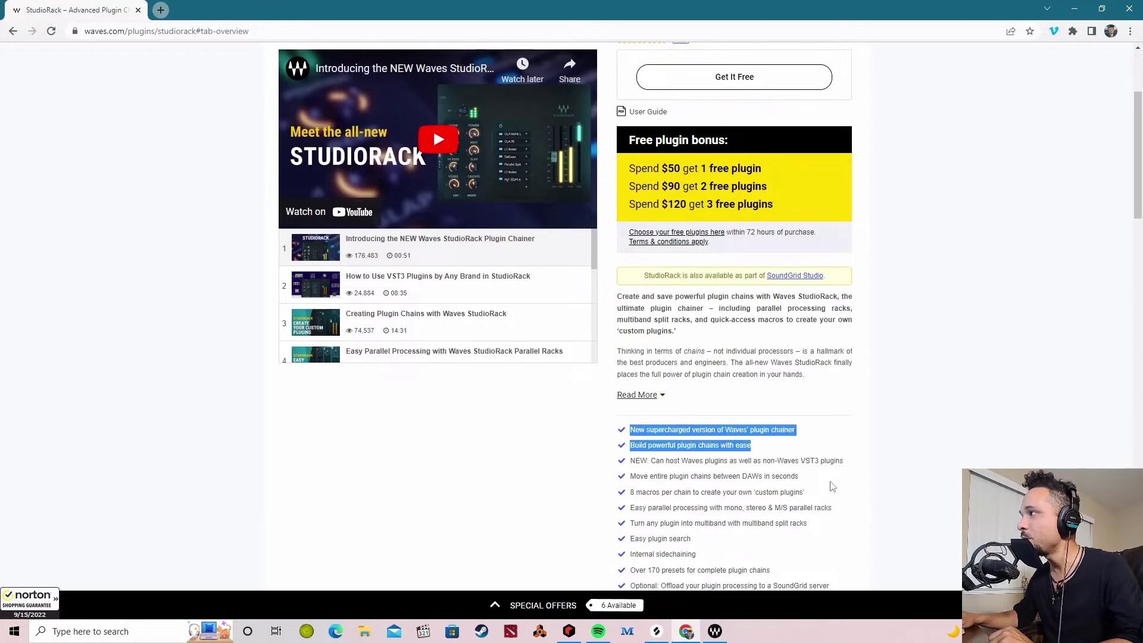
triple_click(746, 462)
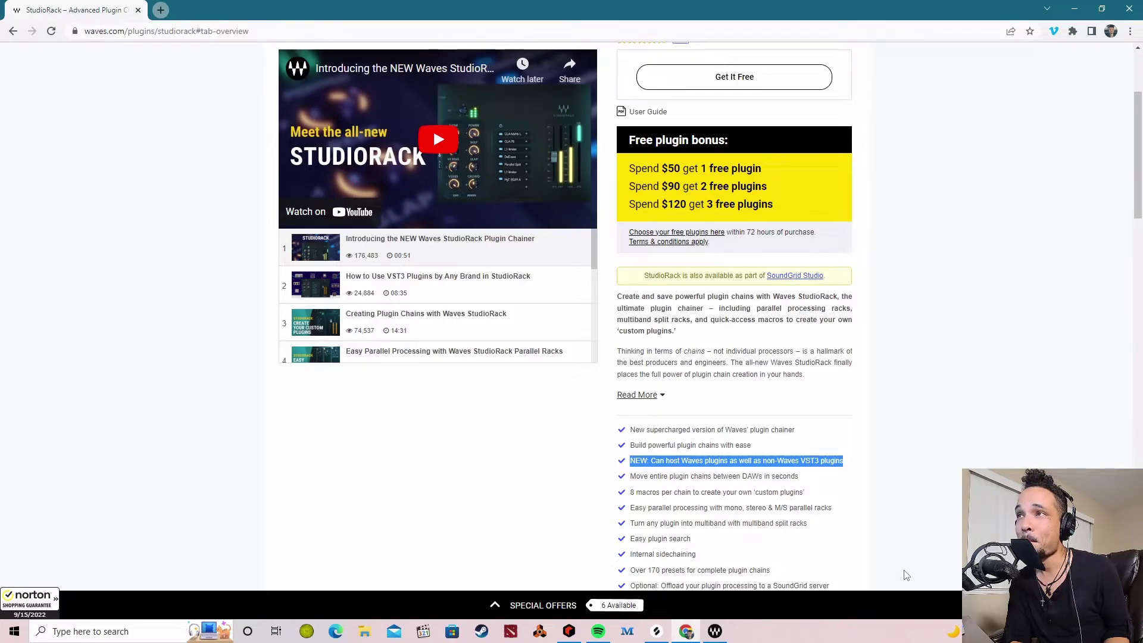
Show the Tech Specs tab with StudioRack's Supported Hosts information.
scroll(447, 480, down, 14)
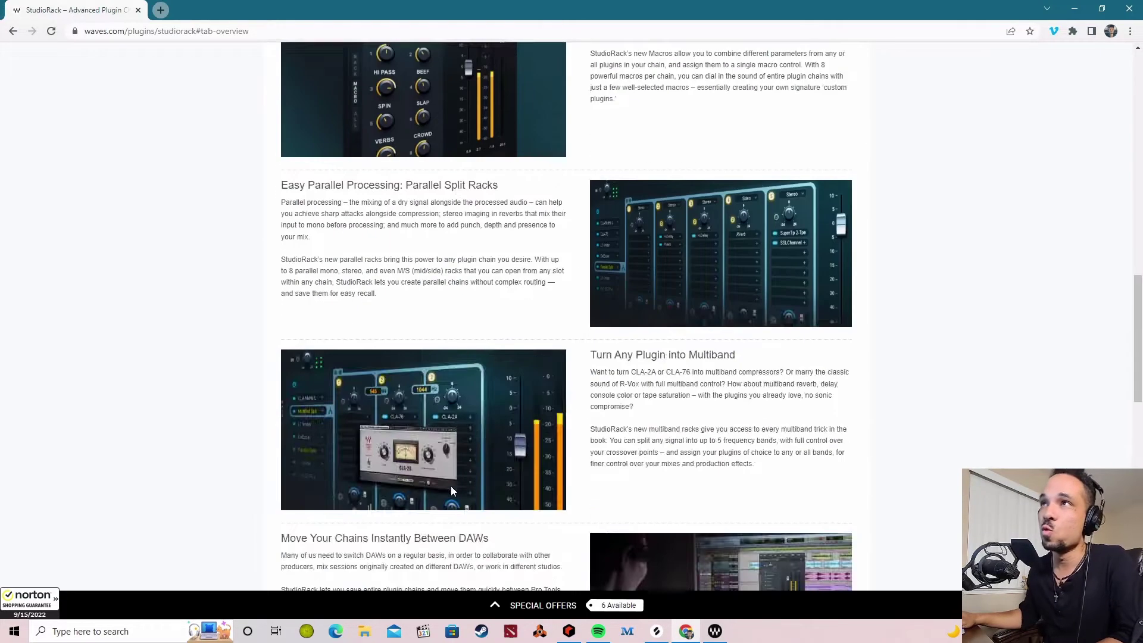
scroll(470, 429, up, 10)
scroll(488, 399, up, 1)
click(657, 398)
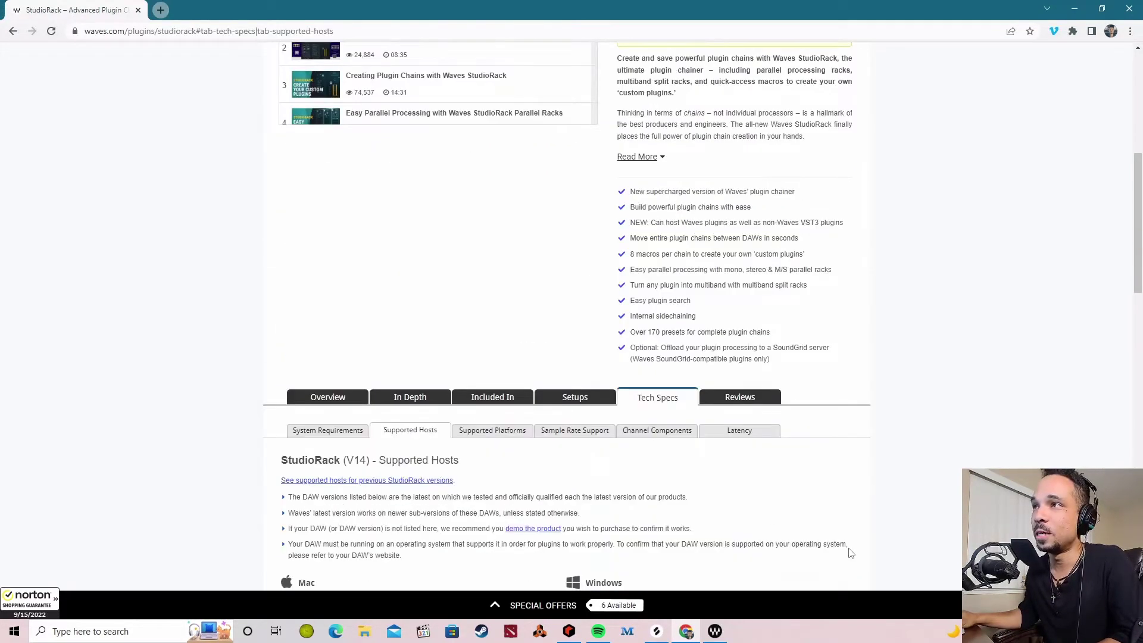
scroll(791, 529, down, 8)
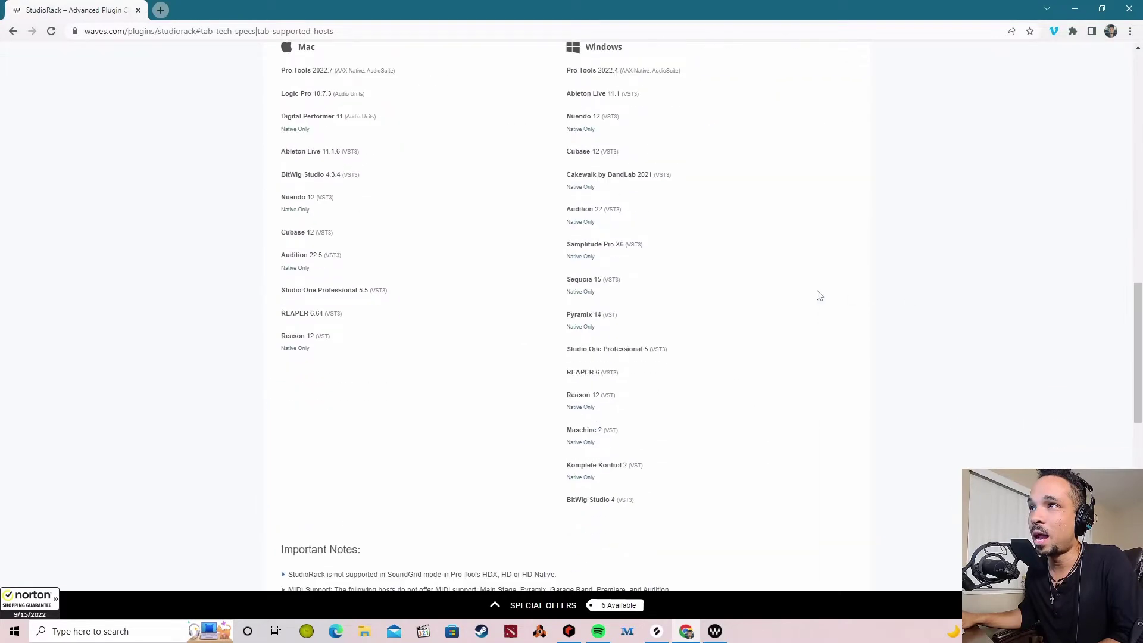
drag(573, 394, 612, 395)
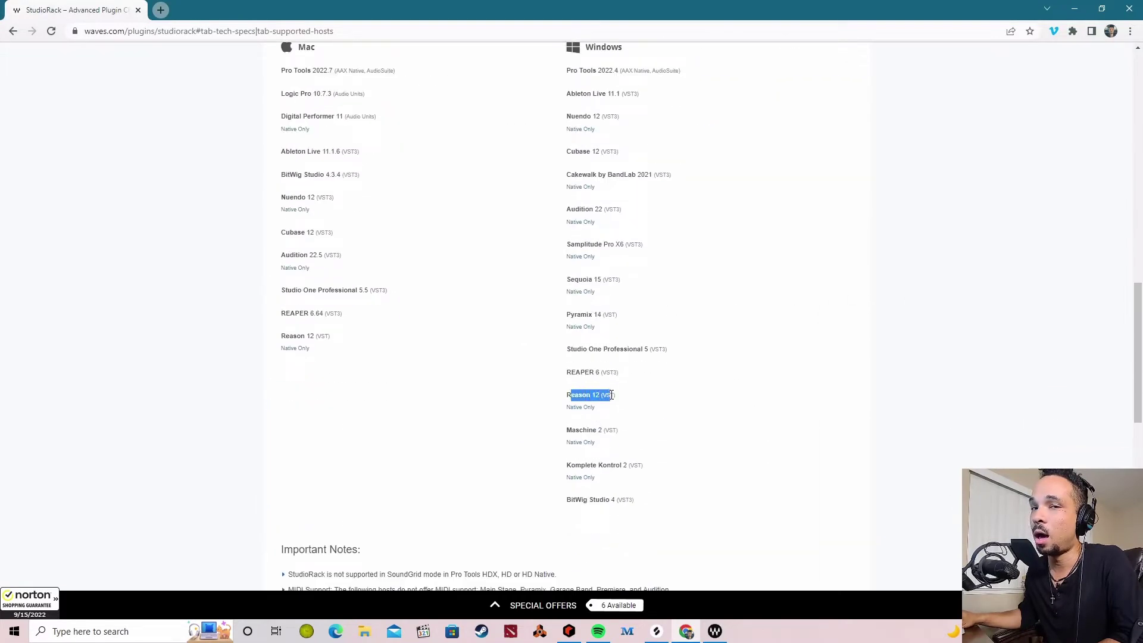
click(658, 406)
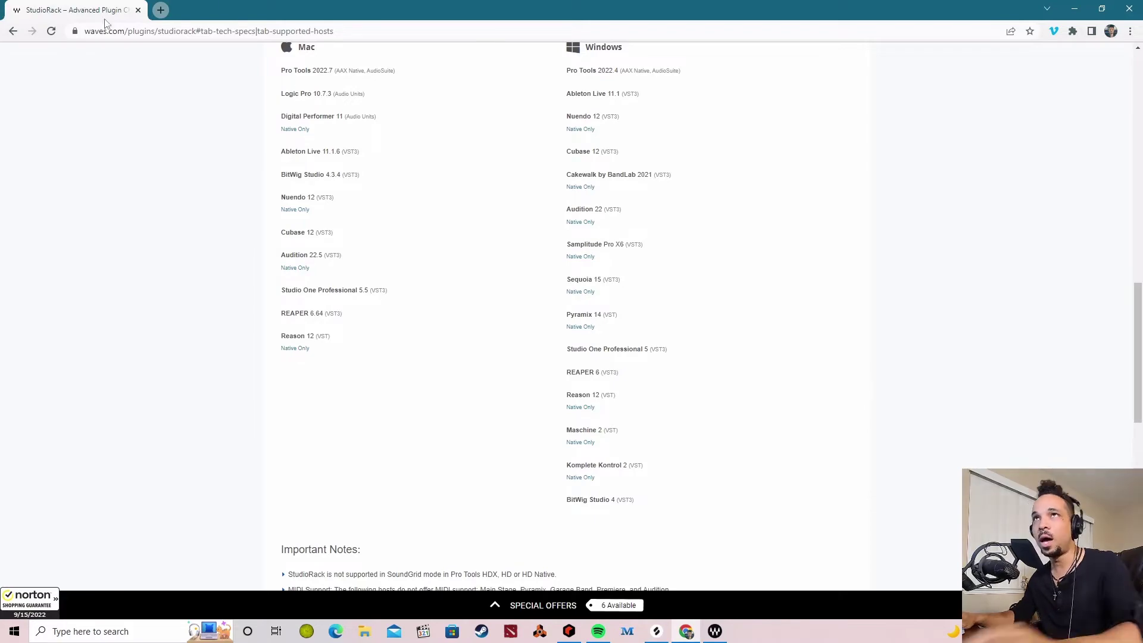
click(160, 10)
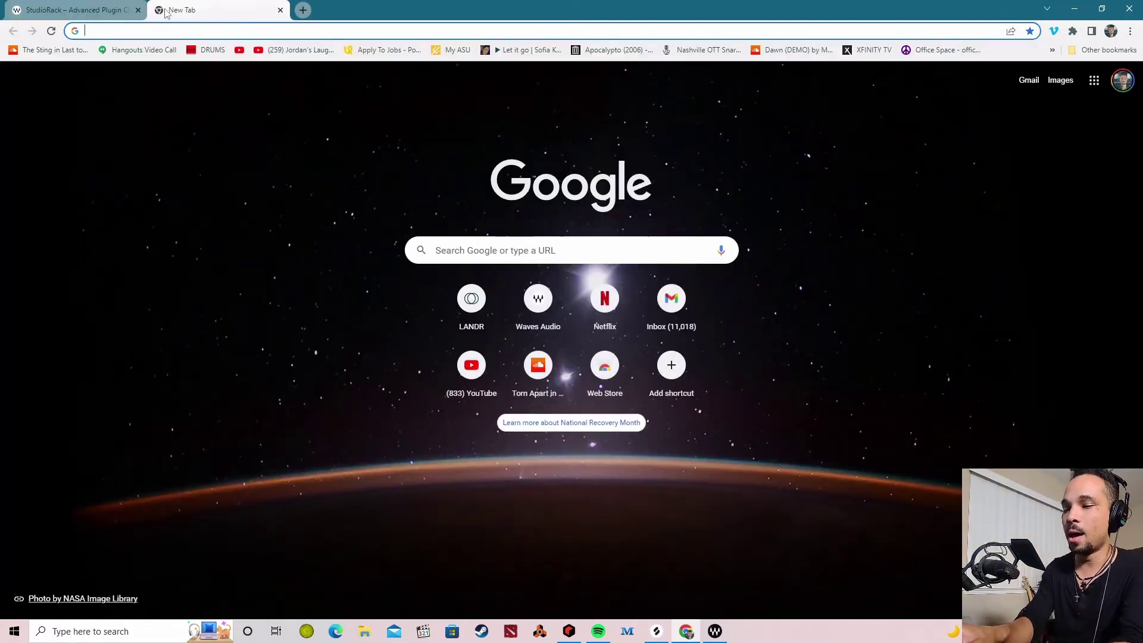
Search 'blue cat audio pa', highlight PatchWork's 99€ / $99 price, then minimize Chrome.
text(blue cat audio pa)
key(Return)
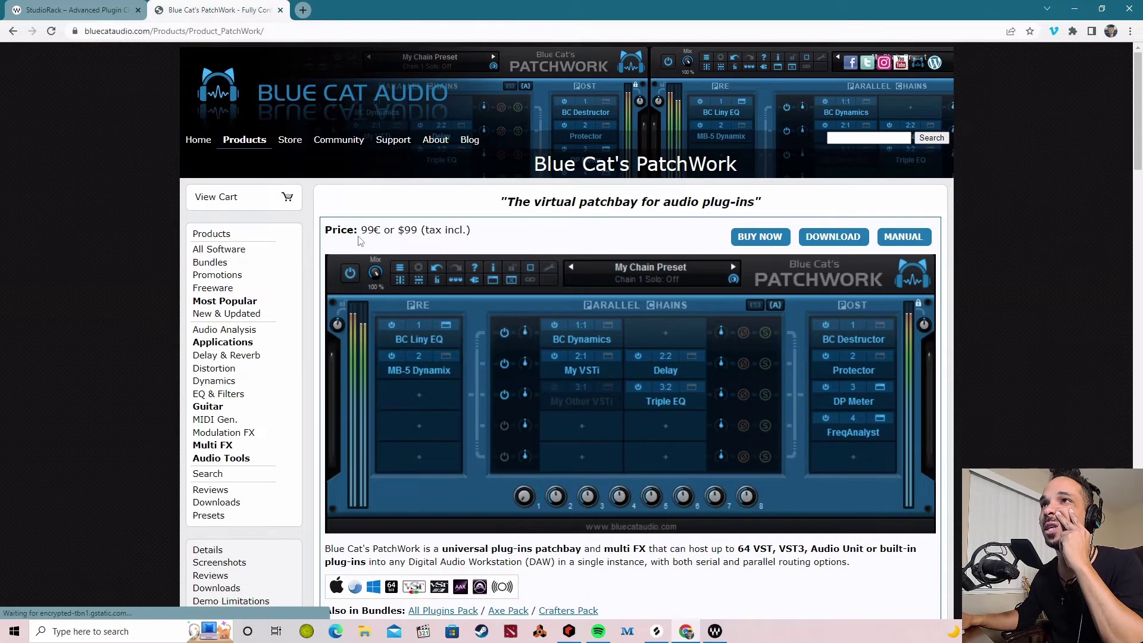
triple_click(363, 231)
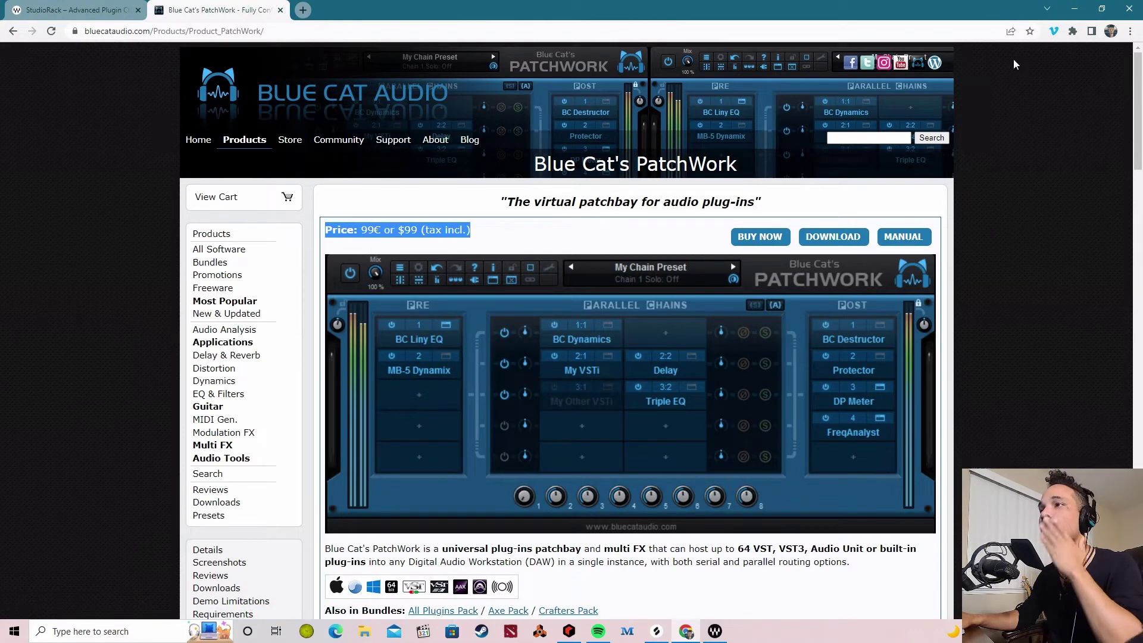
click(1075, 9)
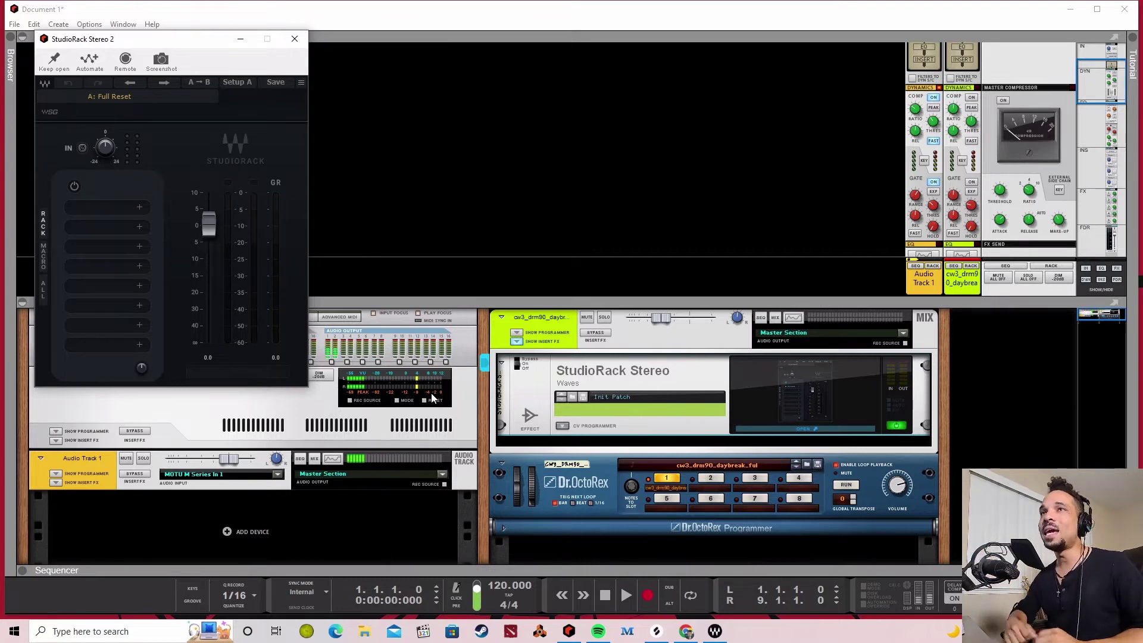
Open the StudioRack Stereo 2 plugin window from its rack device and drag it toward centre.
right_click(1016, 395)
click(1060, 447)
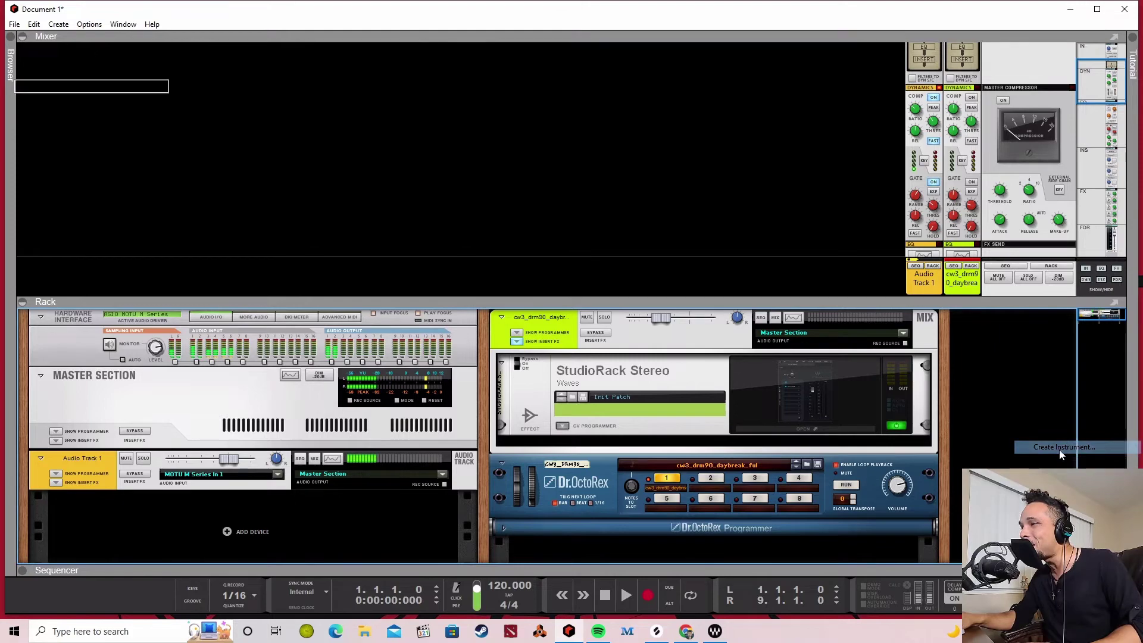
scroll(160, 226, down, 5)
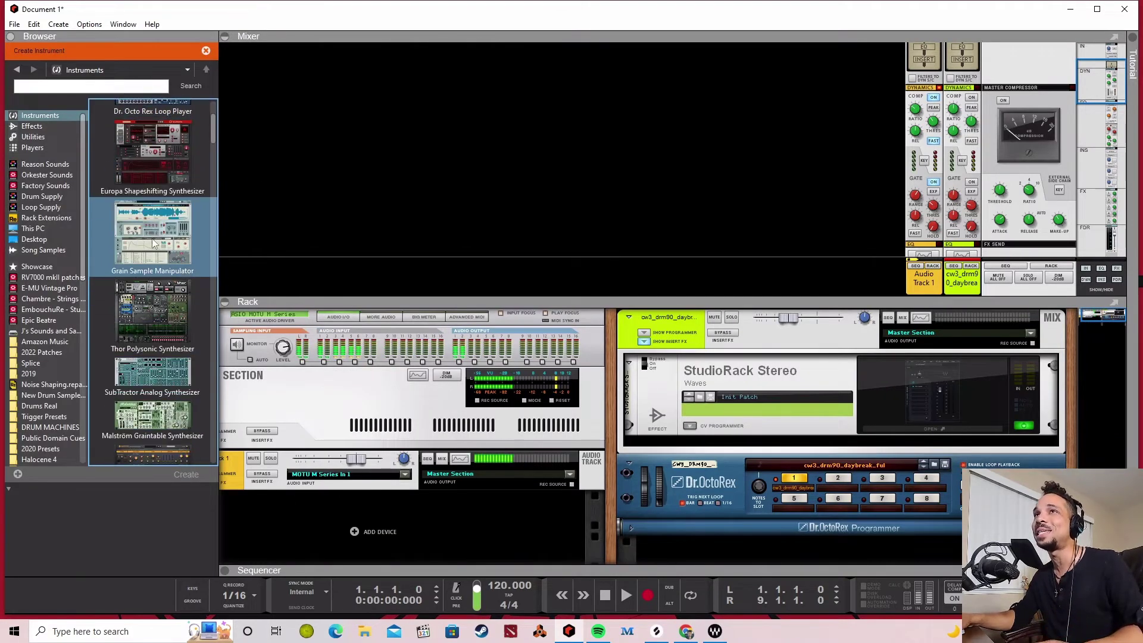
scroll(155, 218, down, 15)
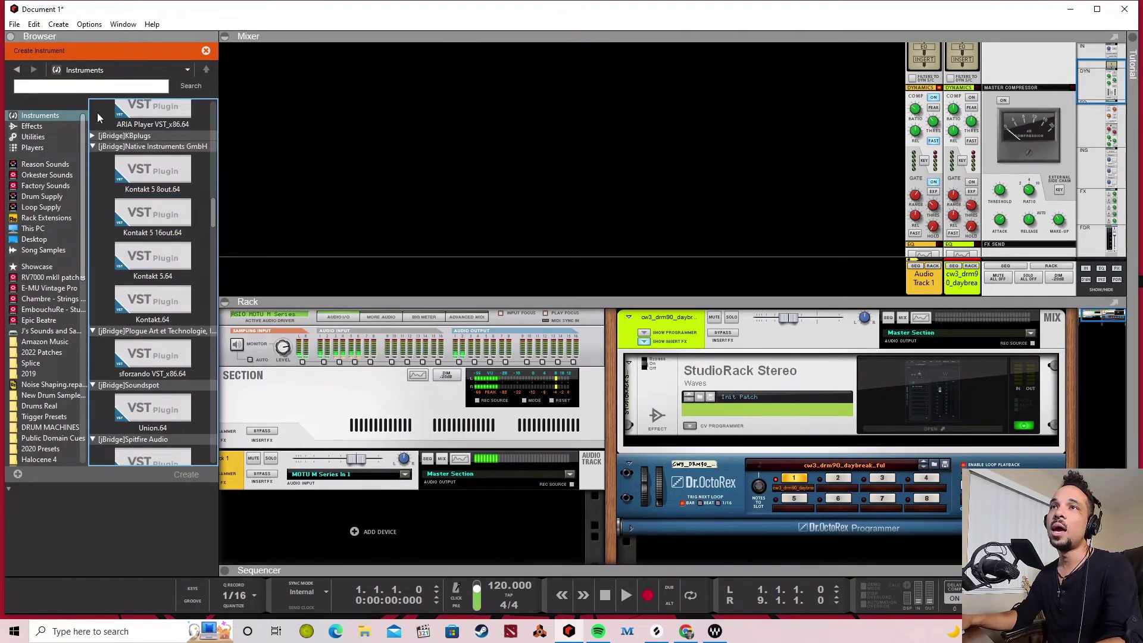
scroll(136, 190, down, 15)
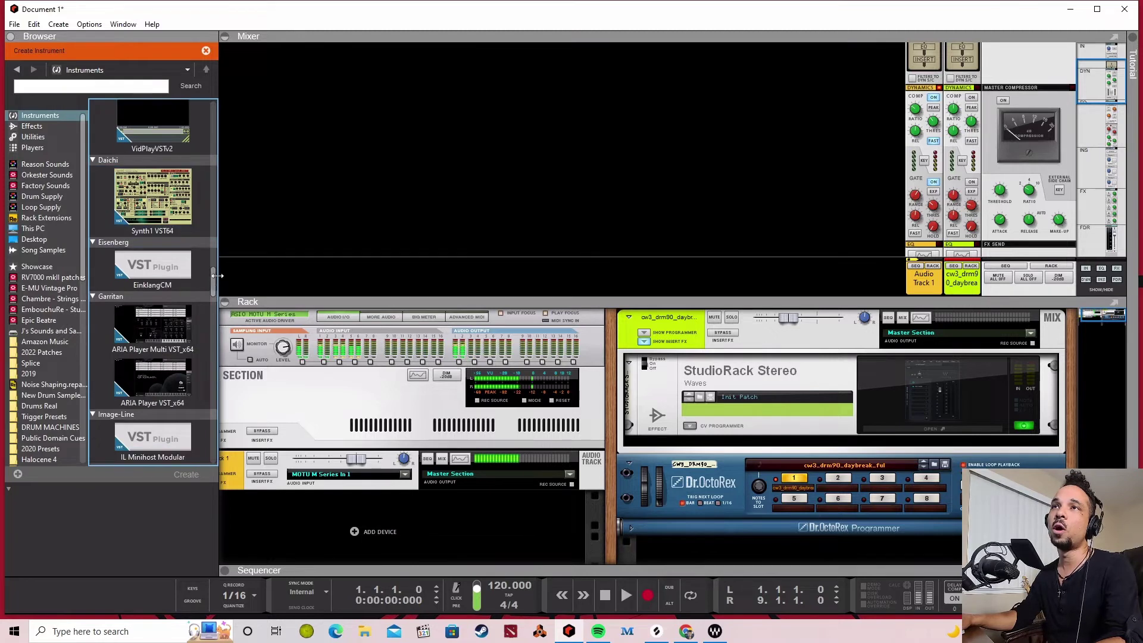
scroll(155, 357, down, 15)
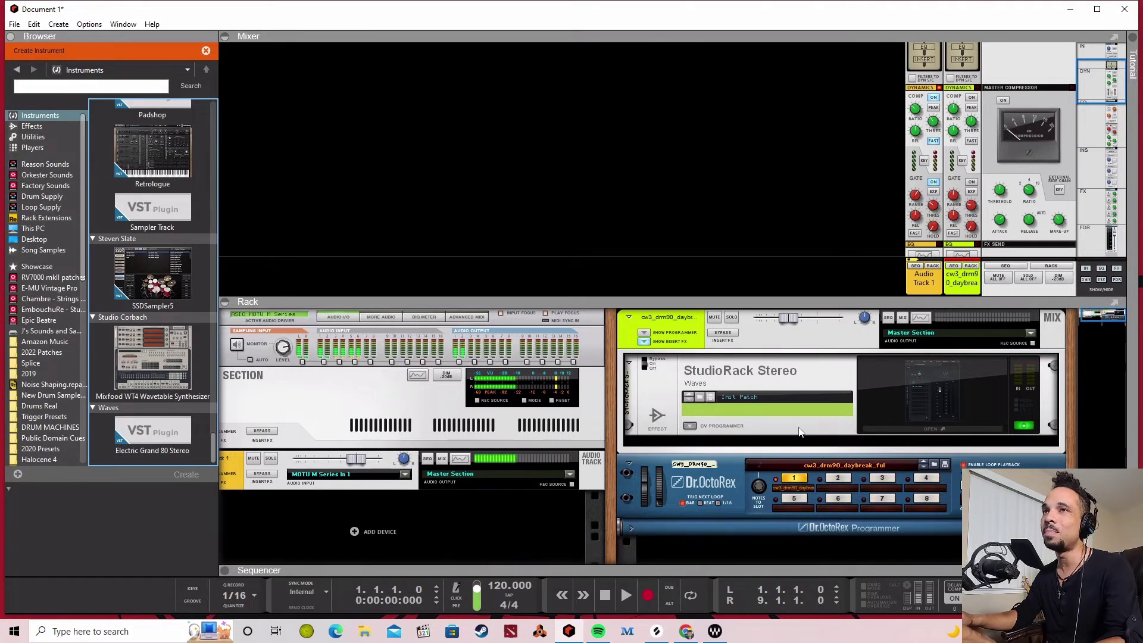
click(991, 387)
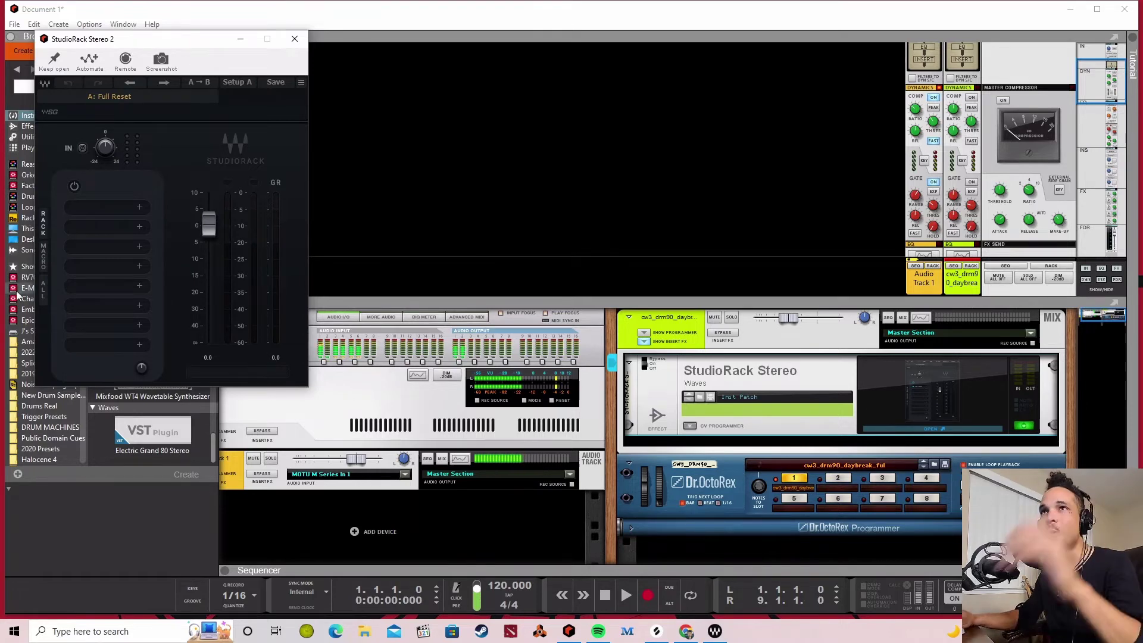
drag(161, 40, 634, 87)
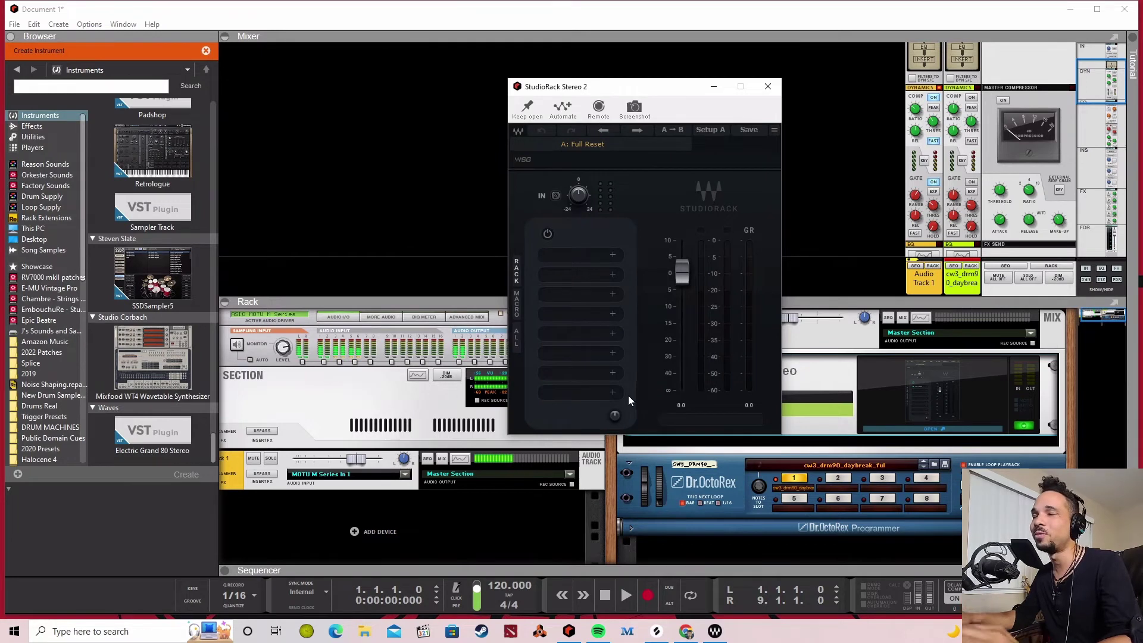
Browse the first slot's plugin chooser, then close it.
click(571, 256)
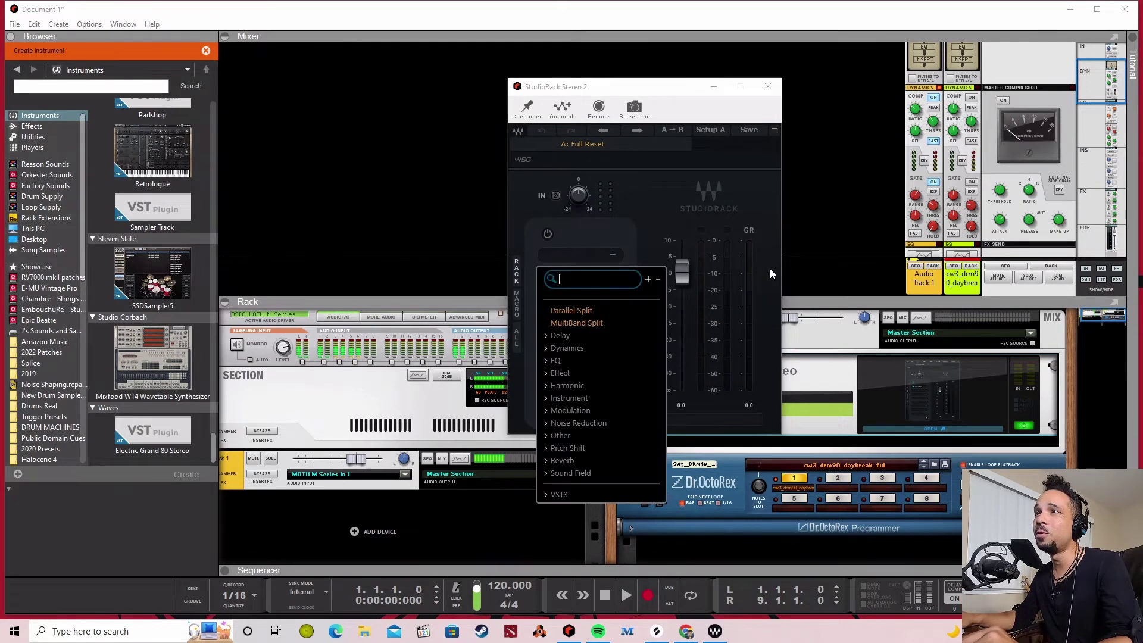
scroll(636, 356, down, 1)
scroll(636, 356, up, 1)
click(688, 194)
Check StudioRack's GUI Size and VST3 settings, then reopen the first slot's plugin chooser.
click(774, 130)
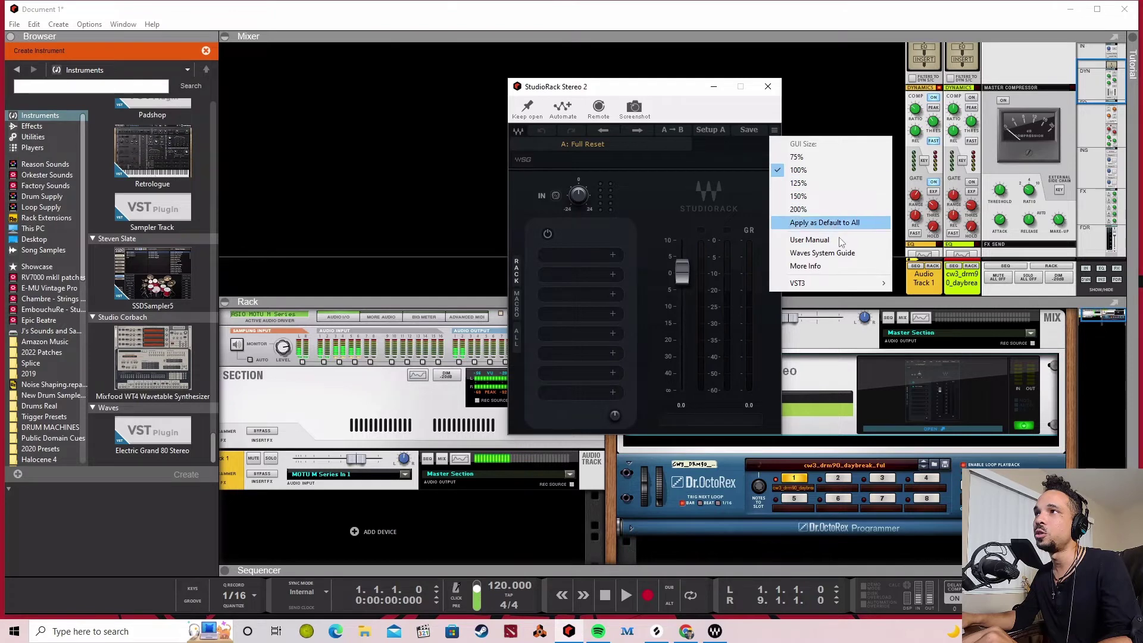
mouse_move(840, 291)
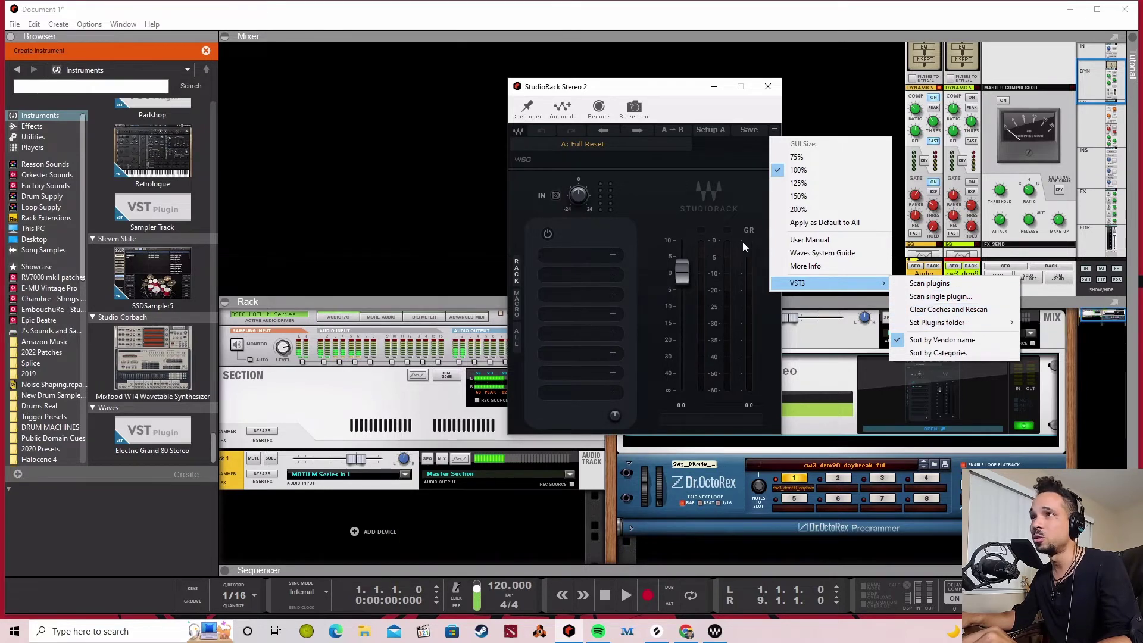
click(725, 186)
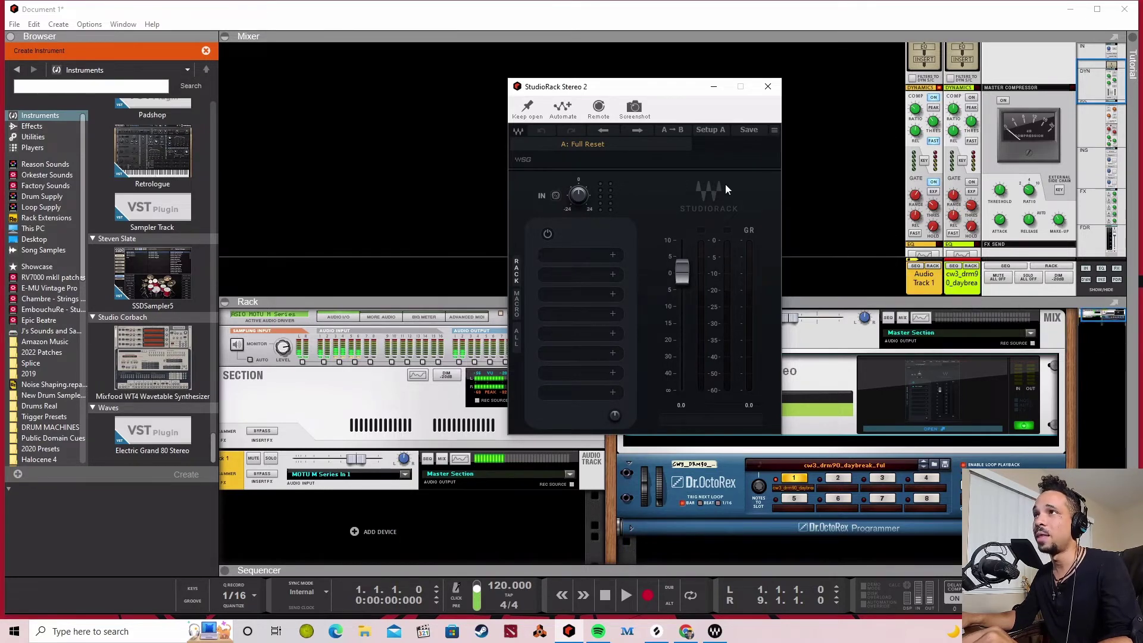
click(575, 255)
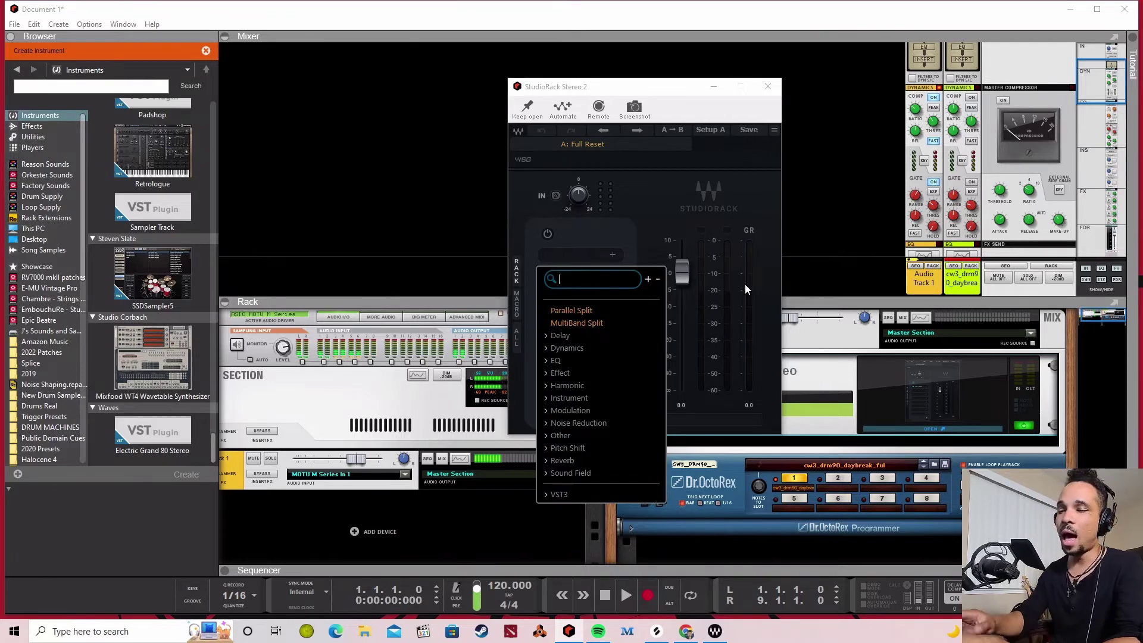
Load MixWave Benson Germanium Boost into slot 1 and arrange its window beside StudioRack.
text(greg)
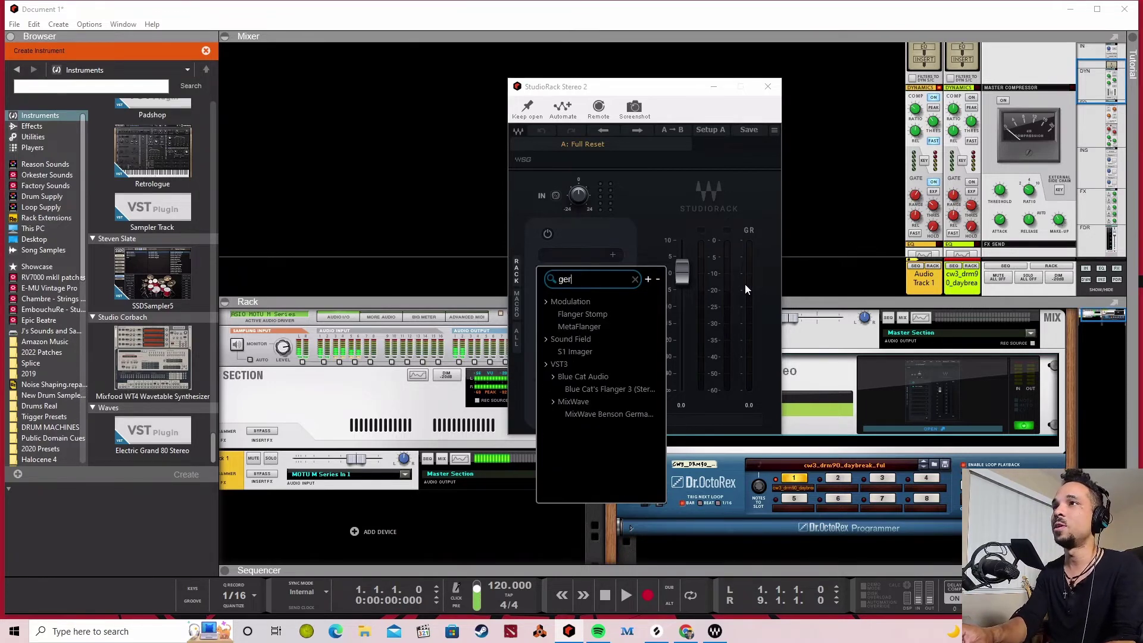
click(624, 327)
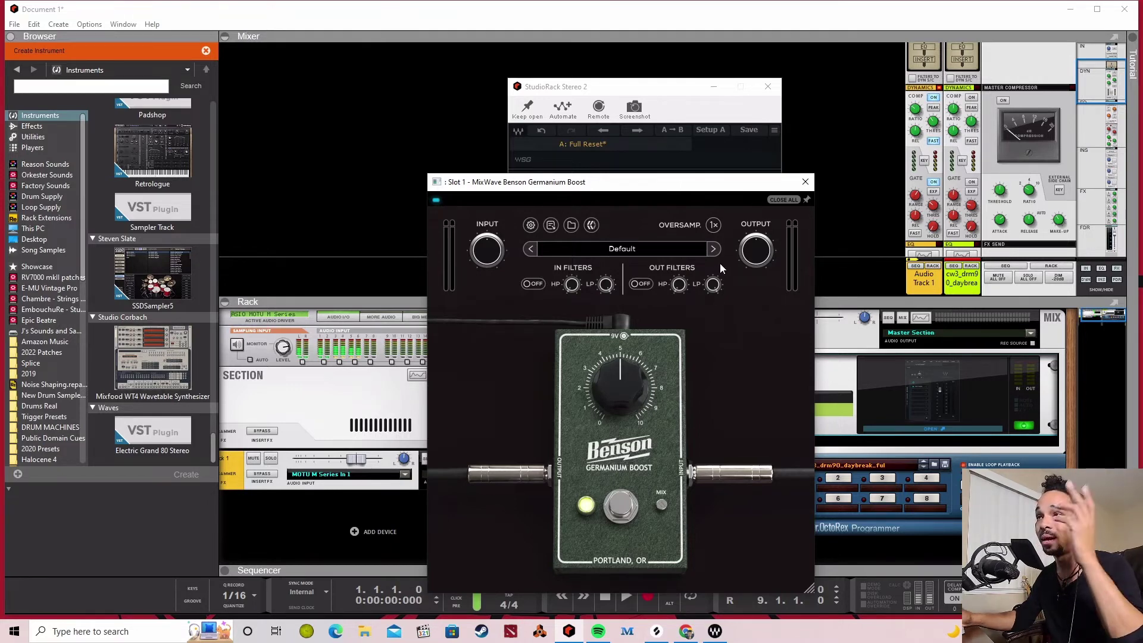
drag(629, 189, 252, 115)
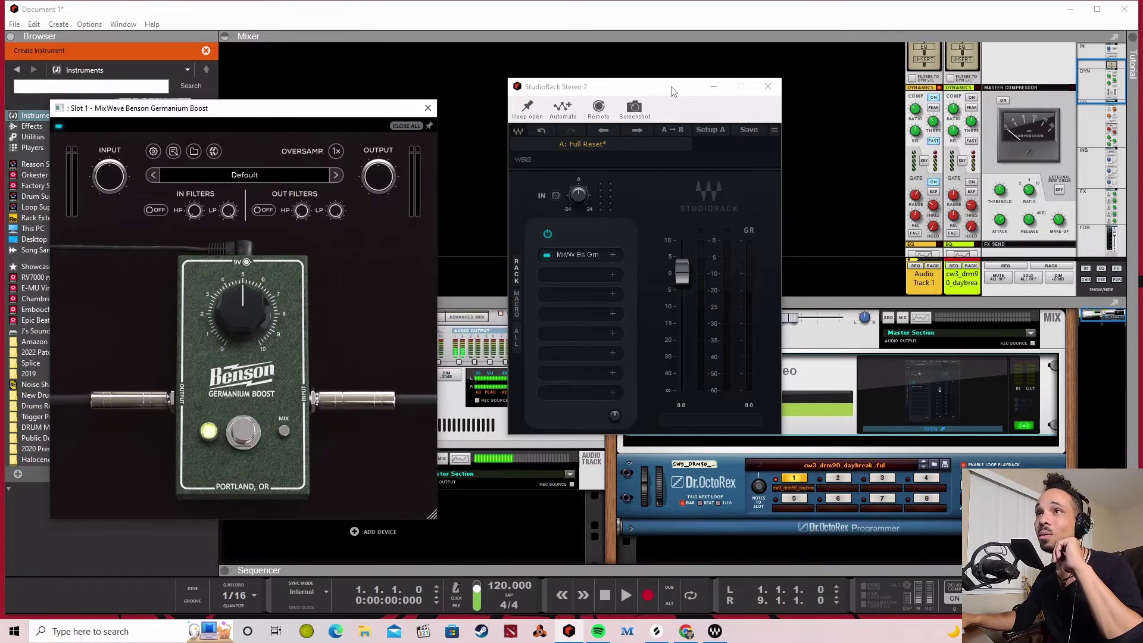
drag(675, 88, 570, 86)
drag(225, 112, 181, 89)
drag(462, 82, 522, 85)
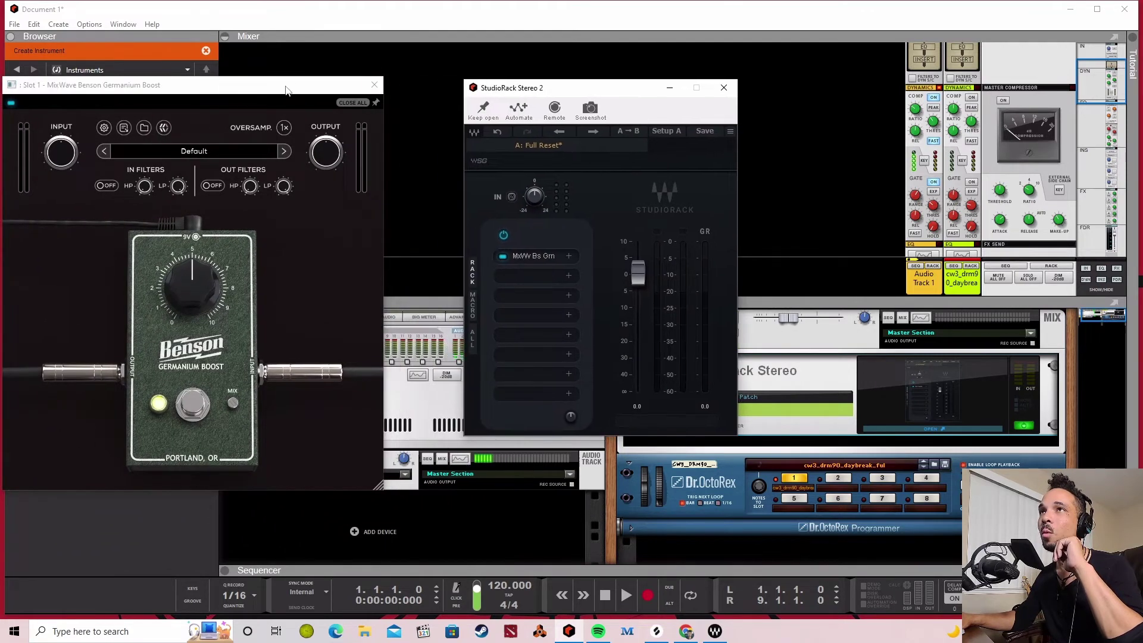
drag(281, 84, 352, 78)
Enable Keep open, then load and remove PuigTec EQP1A in StudioRack's second slot.
click(490, 122)
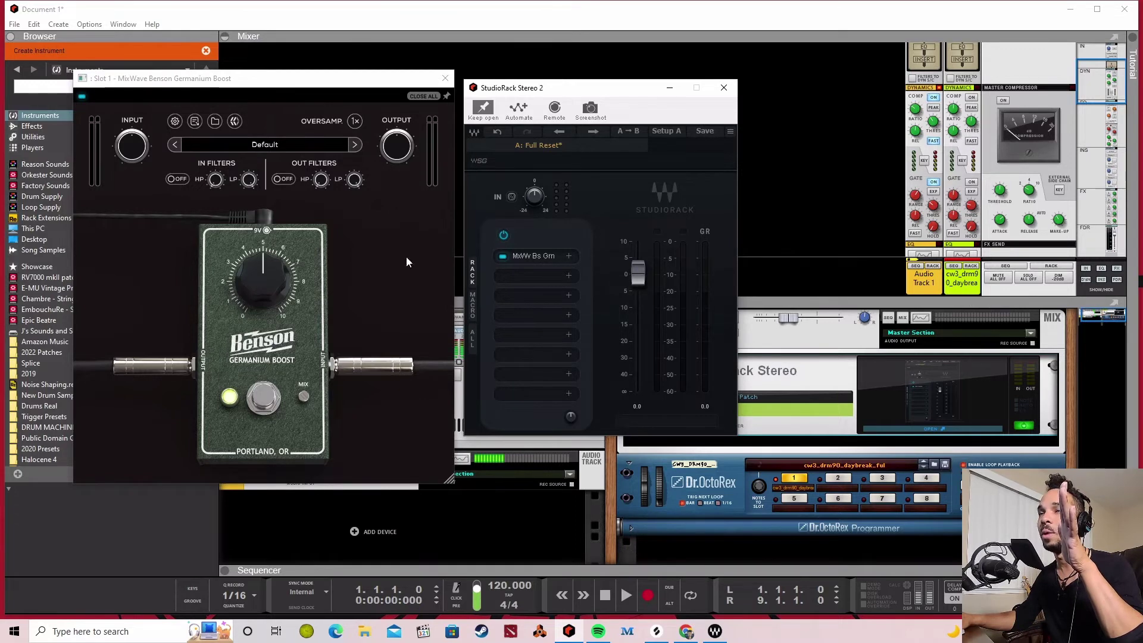
click(546, 275)
click(524, 382)
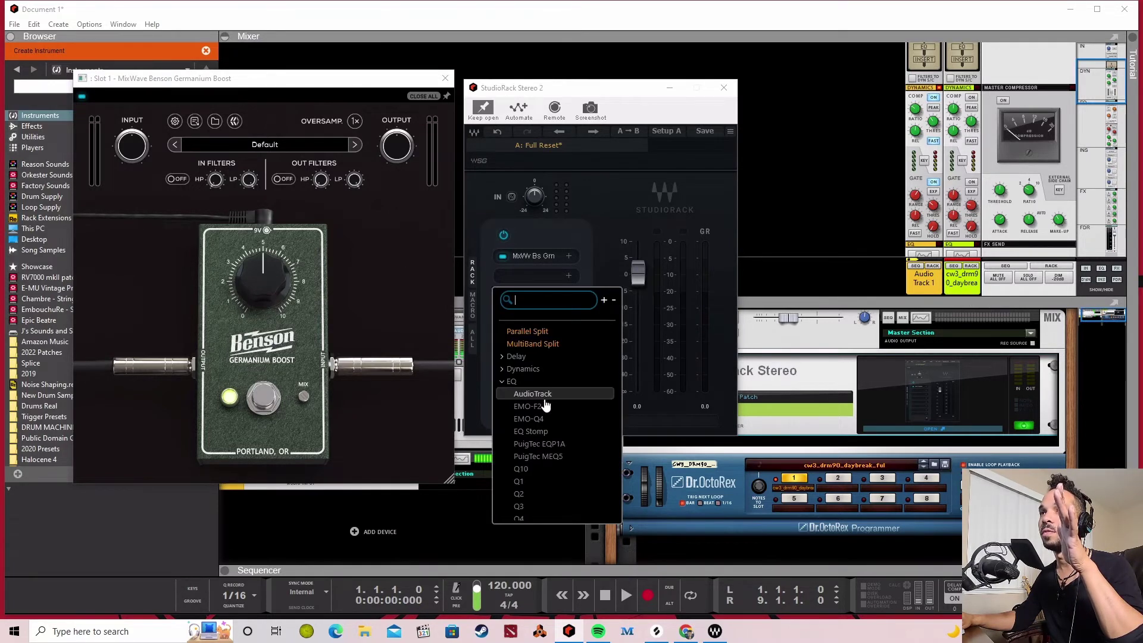
click(541, 445)
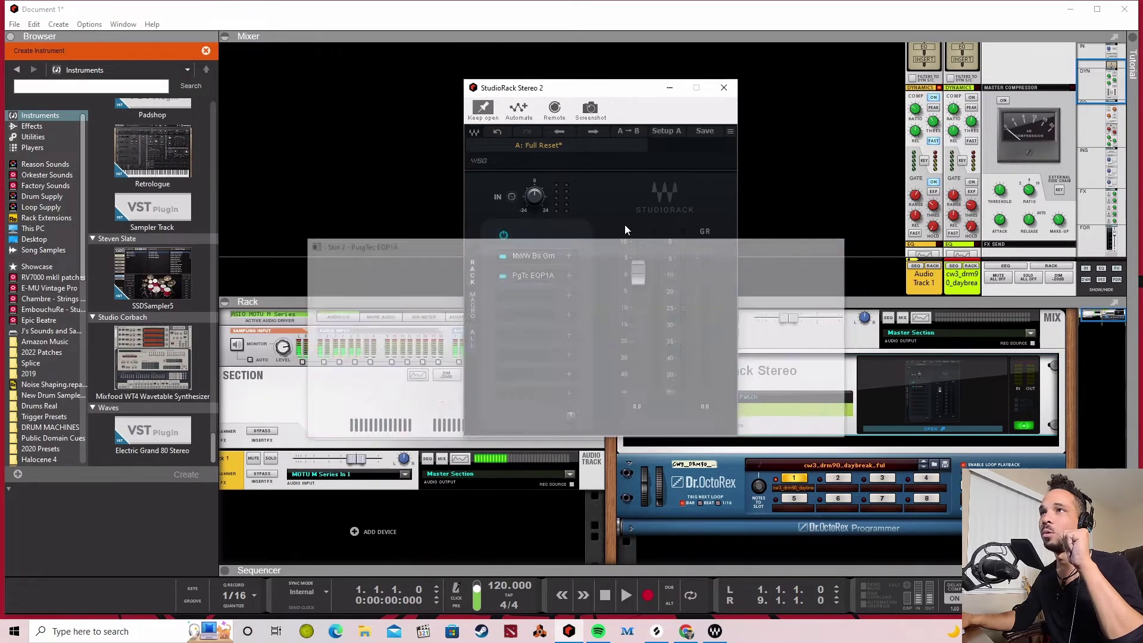
click(842, 245)
click(559, 287)
click(539, 325)
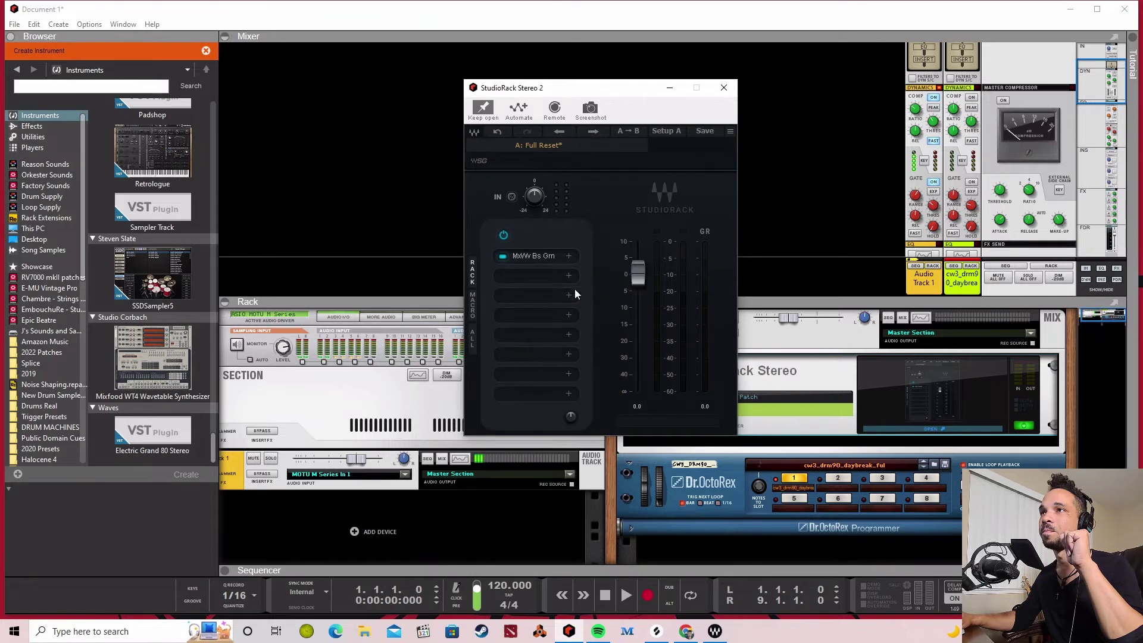
Lower StudioRack's output, turn the Benson boost to about 8.3, and close its window.
drag(630, 271, 648, 327)
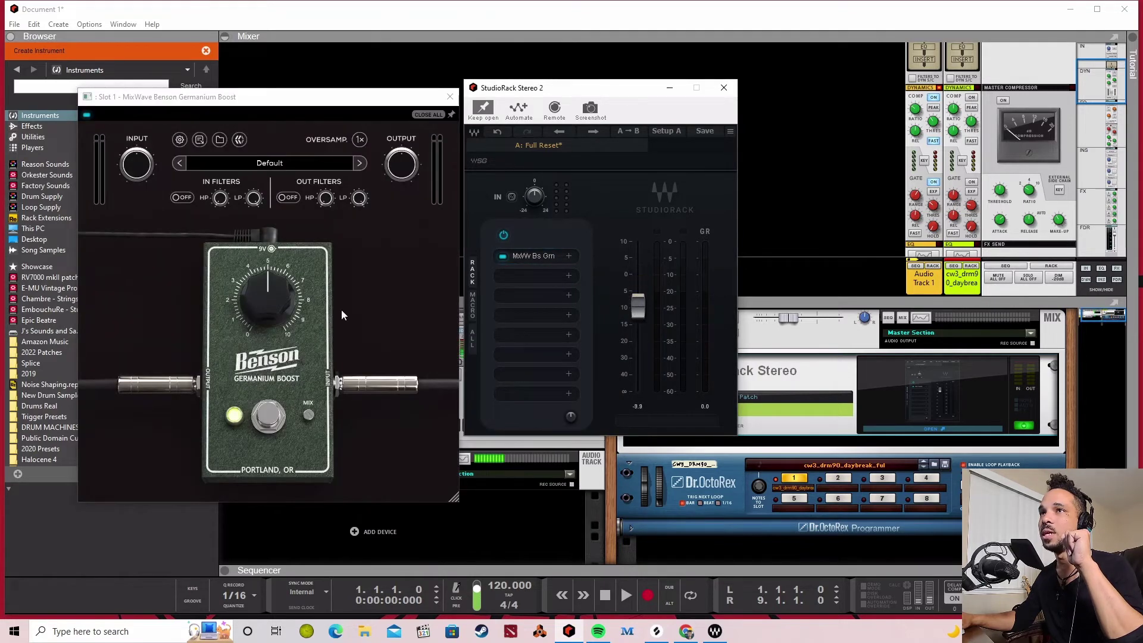
drag(281, 321, 292, 277)
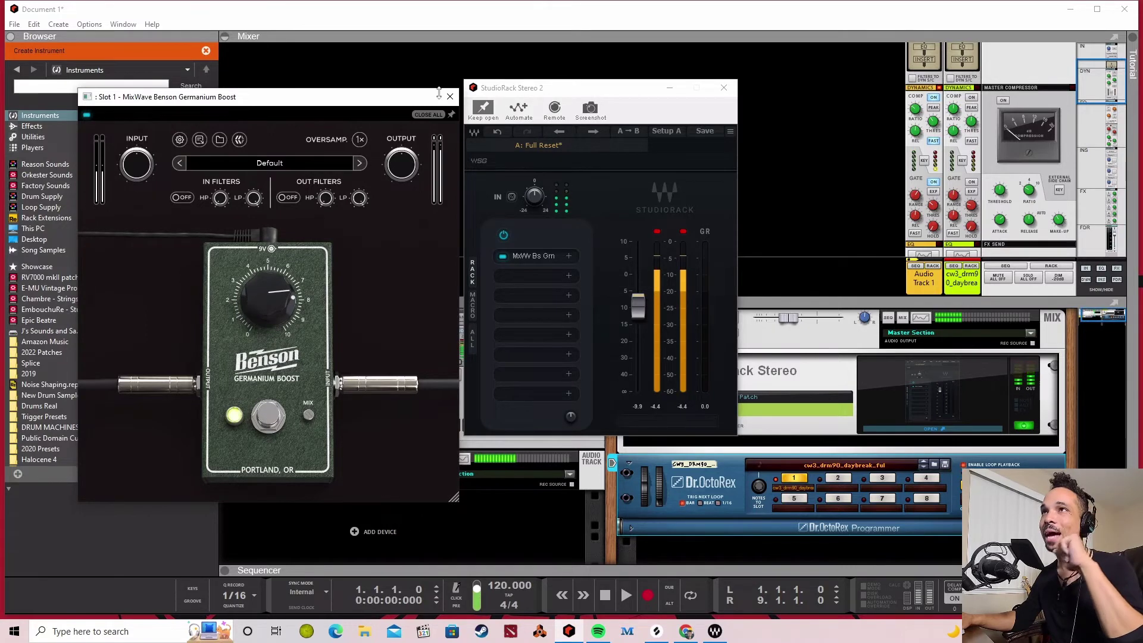
click(450, 96)
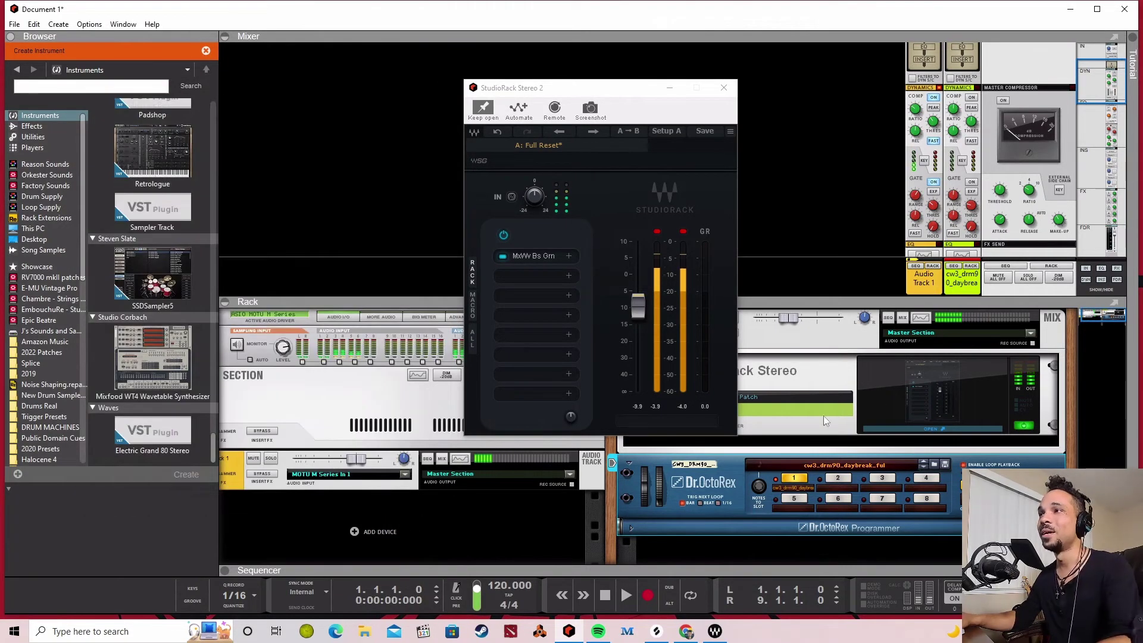
click(541, 262)
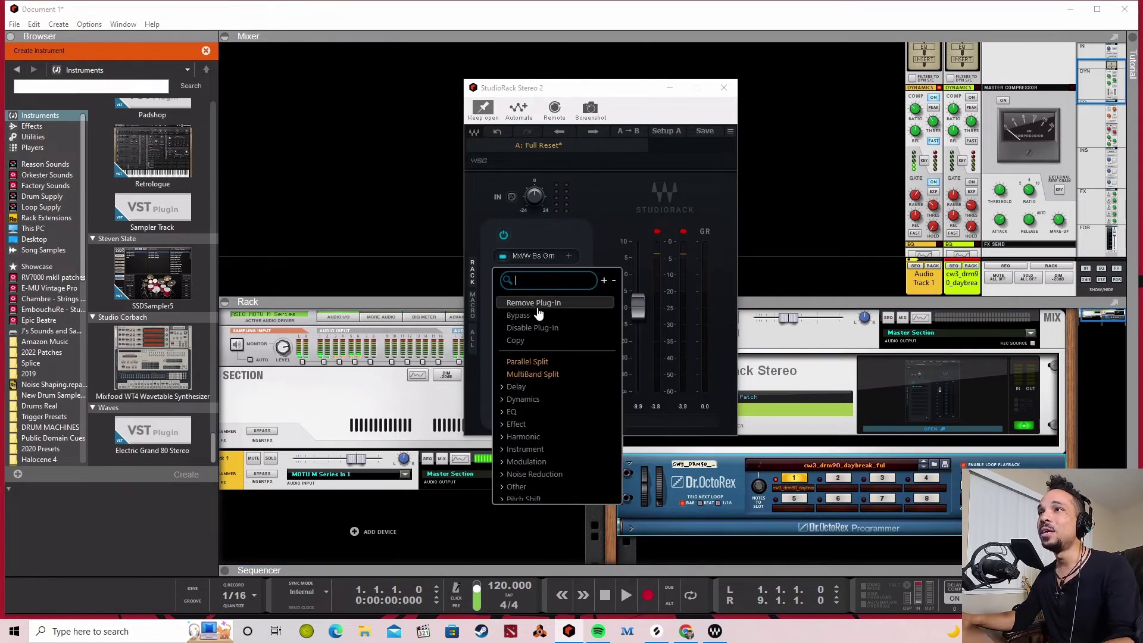
Choose Remove Plug-In to clear the MxWv Bs Grn plugin from slot 1.
click(539, 304)
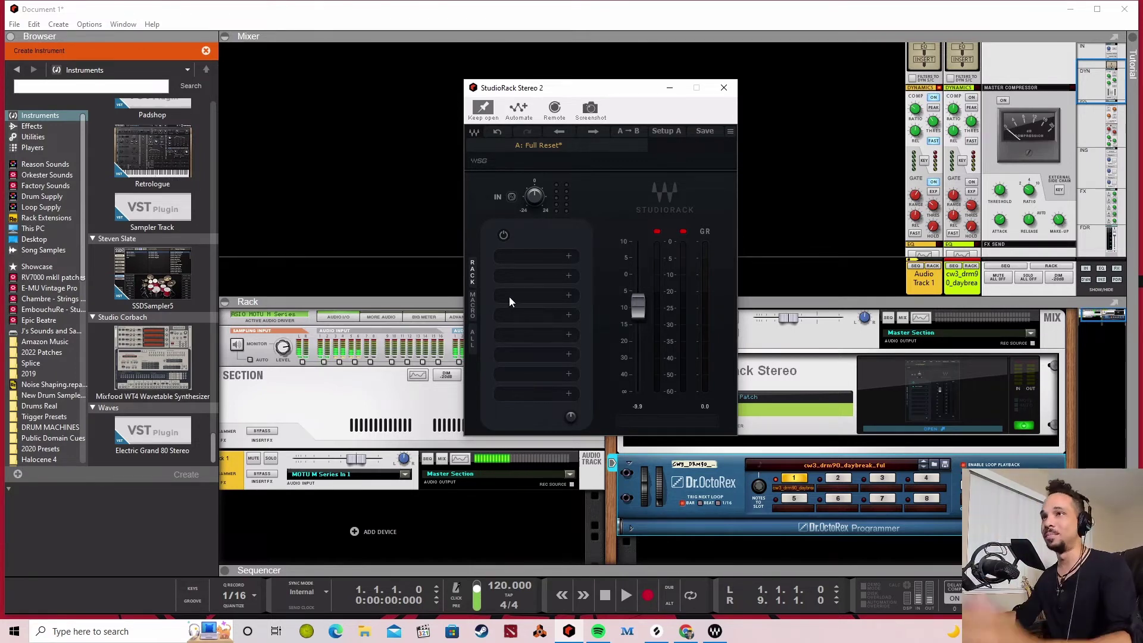
On StudioRack's macro page, assign Input Gain to macro 1.
click(472, 301)
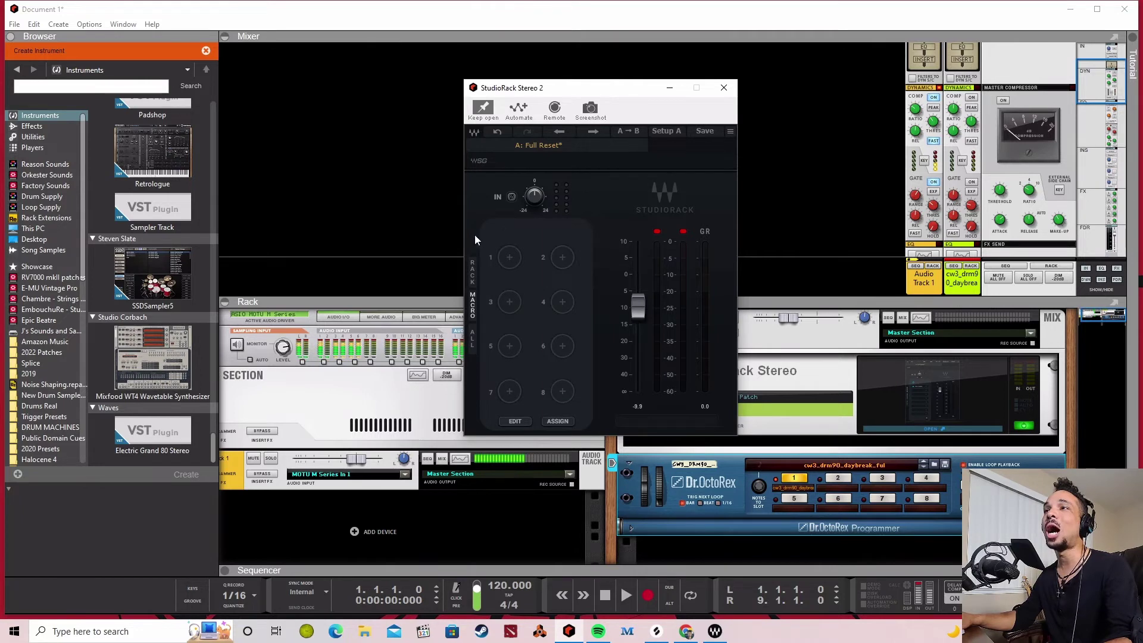
click(504, 265)
click(530, 281)
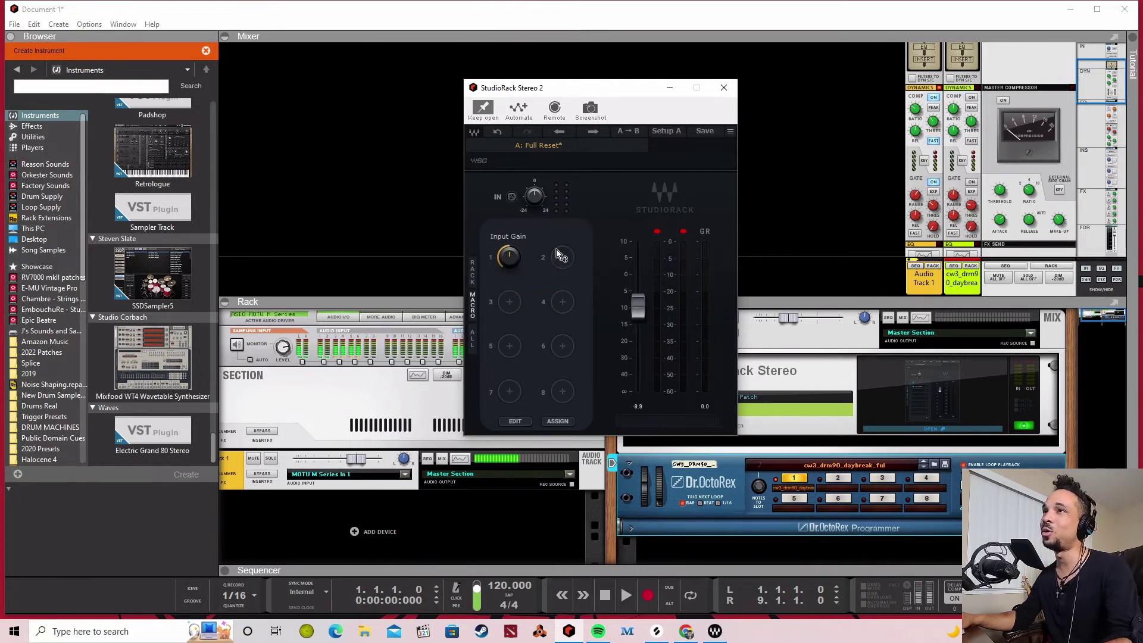
right_click(514, 257)
click(524, 255)
click(473, 268)
Reload Benson Germanium Boost into slot 1 via search 'gene', close it, and show the macros.
click(564, 255)
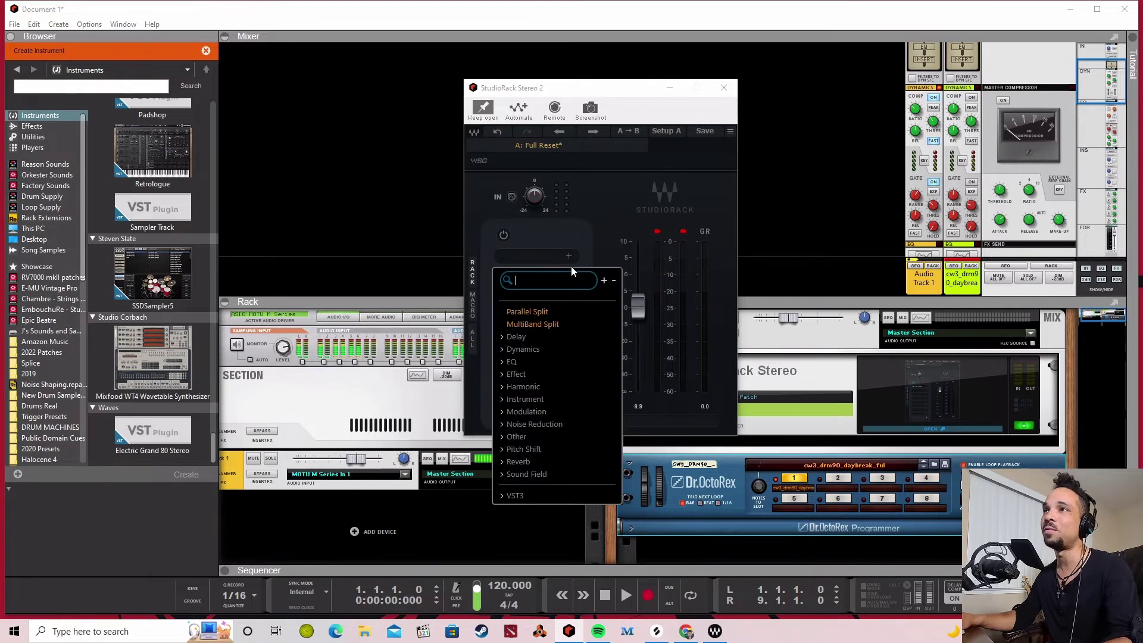
text(gene)
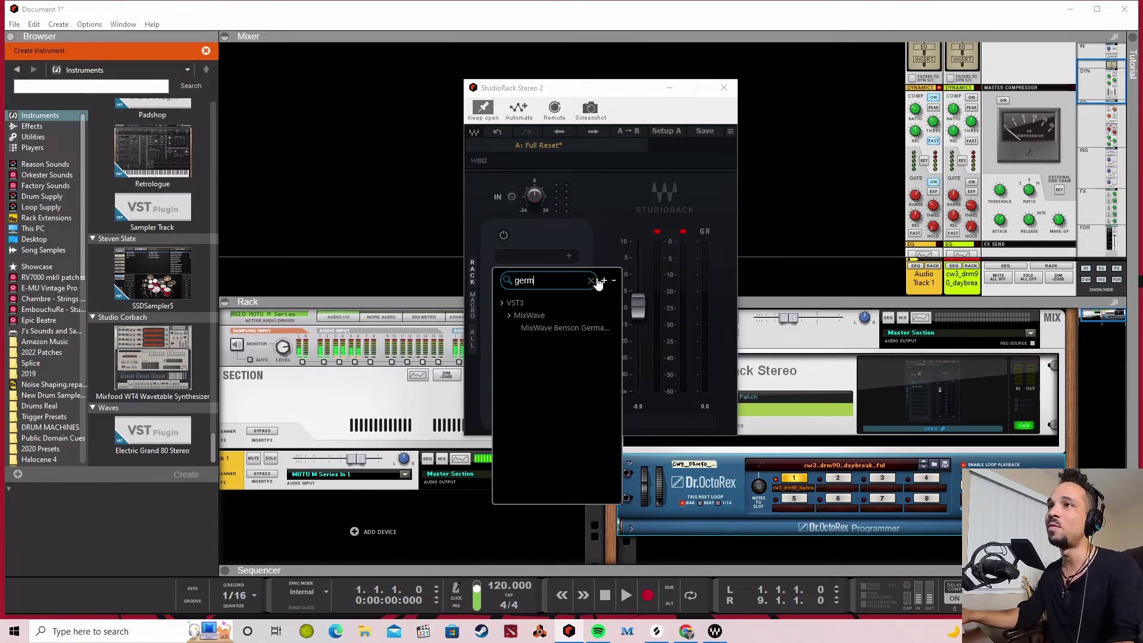
click(580, 332)
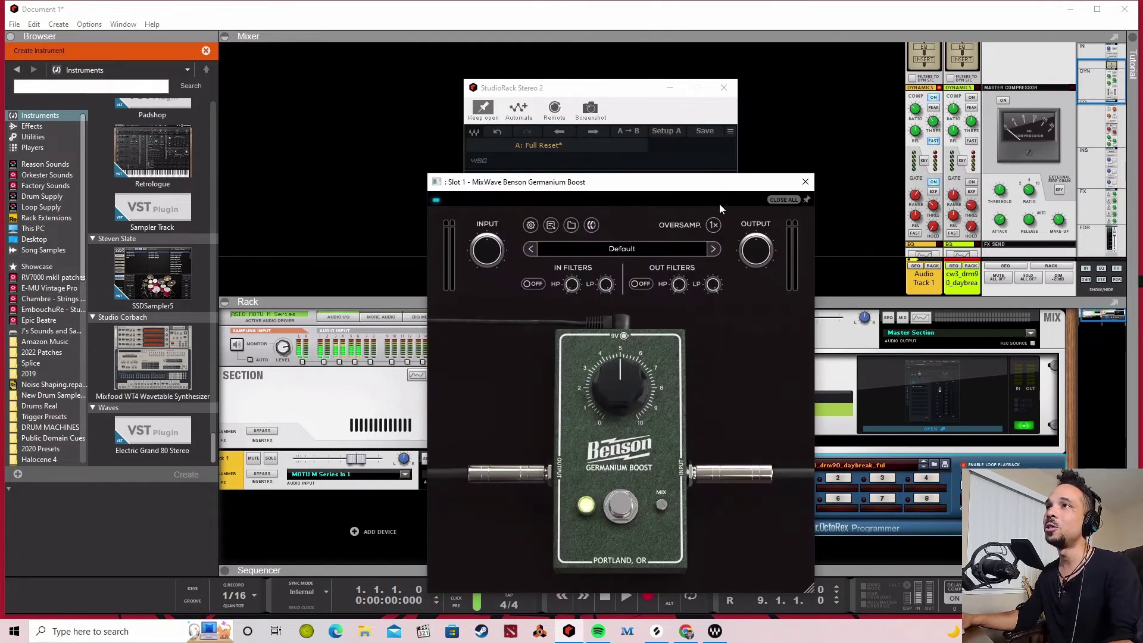
click(806, 181)
click(474, 299)
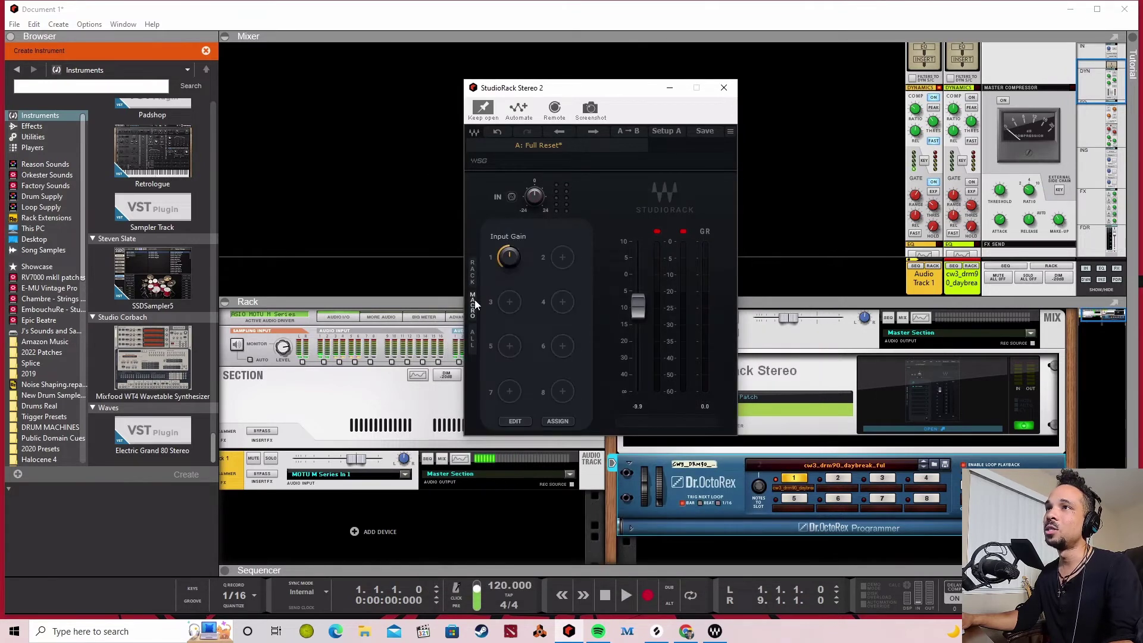
Assign Macro 1 to S1 MixWave Benson Germanium Boost > Booster Volume.
right_click(512, 258)
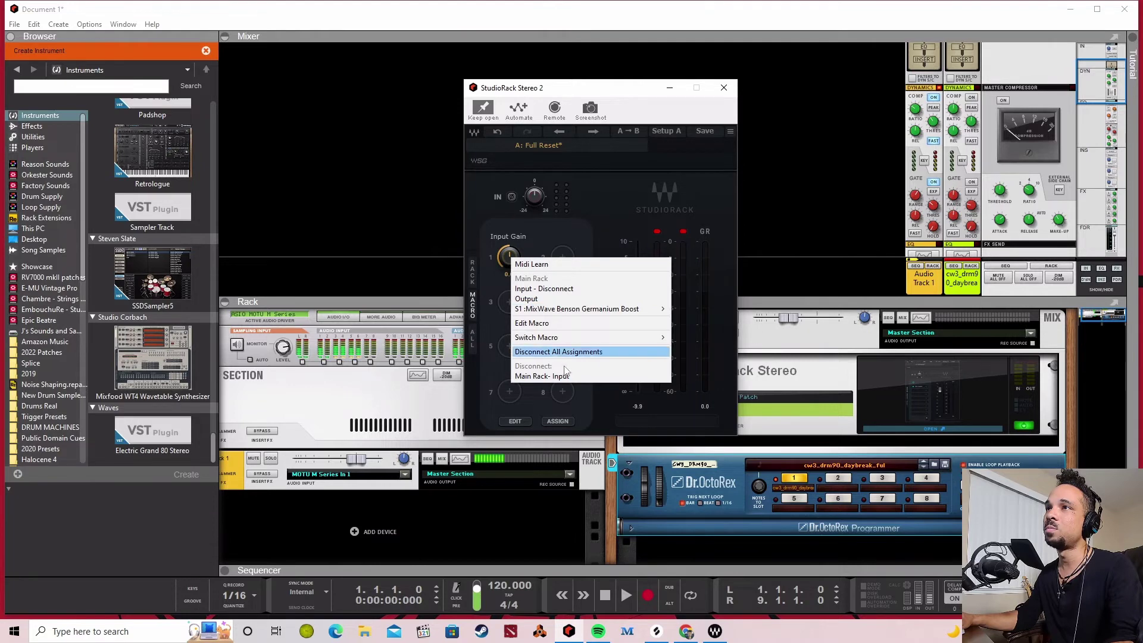
mouse_move(583, 311)
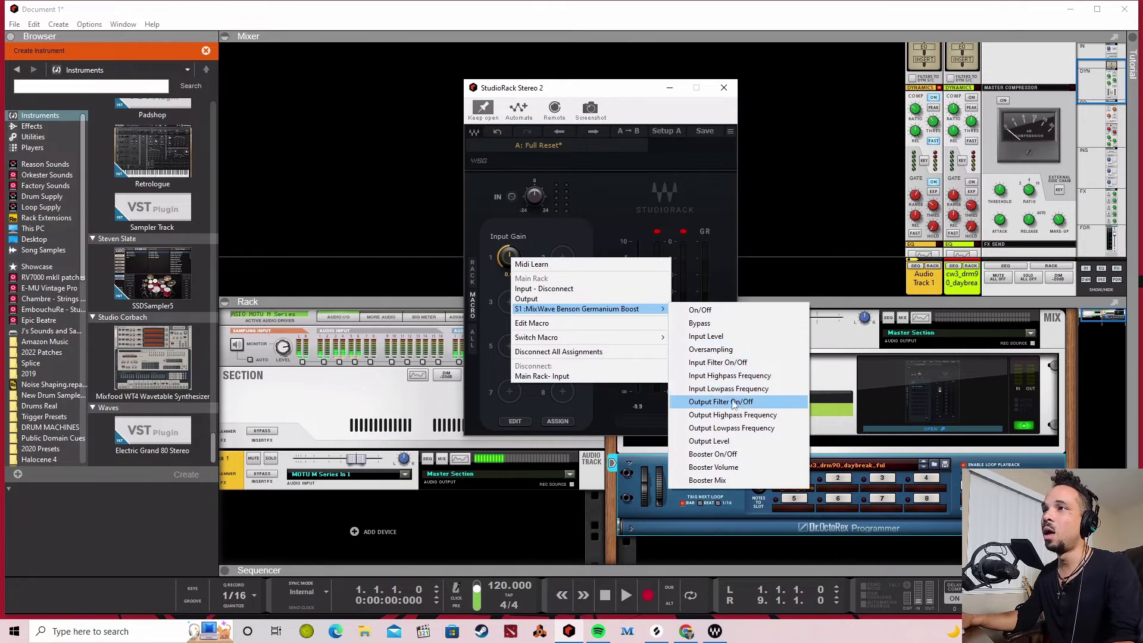
click(740, 468)
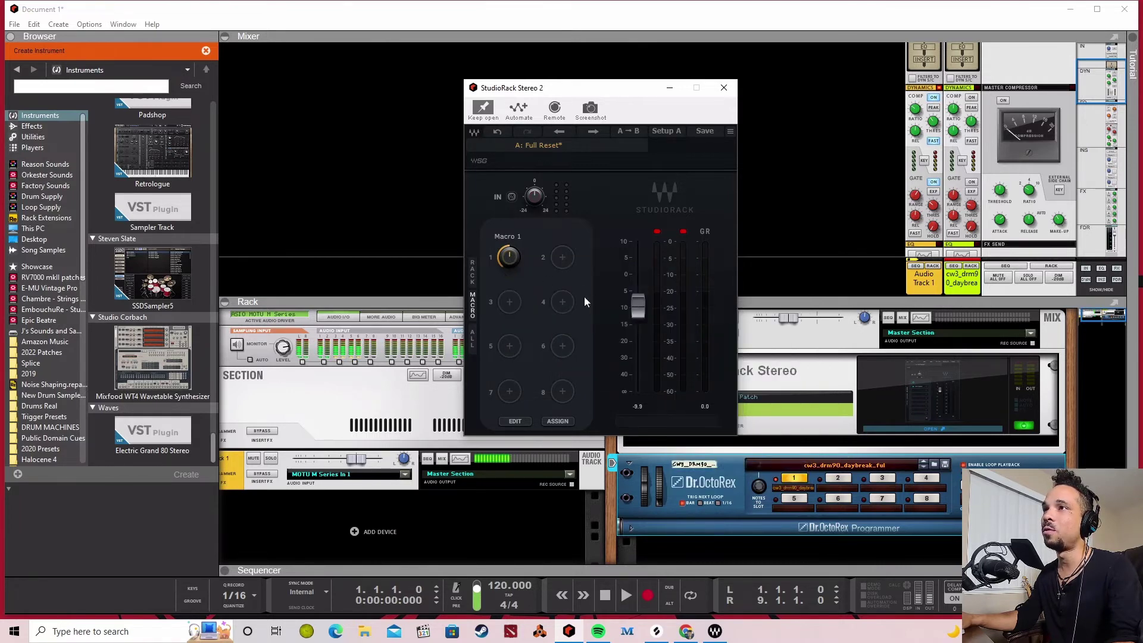
With the Benson pedal window open, raise Macro 1 to turn its boost knob, then close it.
click(473, 271)
click(527, 256)
drag(549, 180, 114, 117)
click(472, 304)
drag(506, 261, 509, 223)
drag(520, 262, 524, 234)
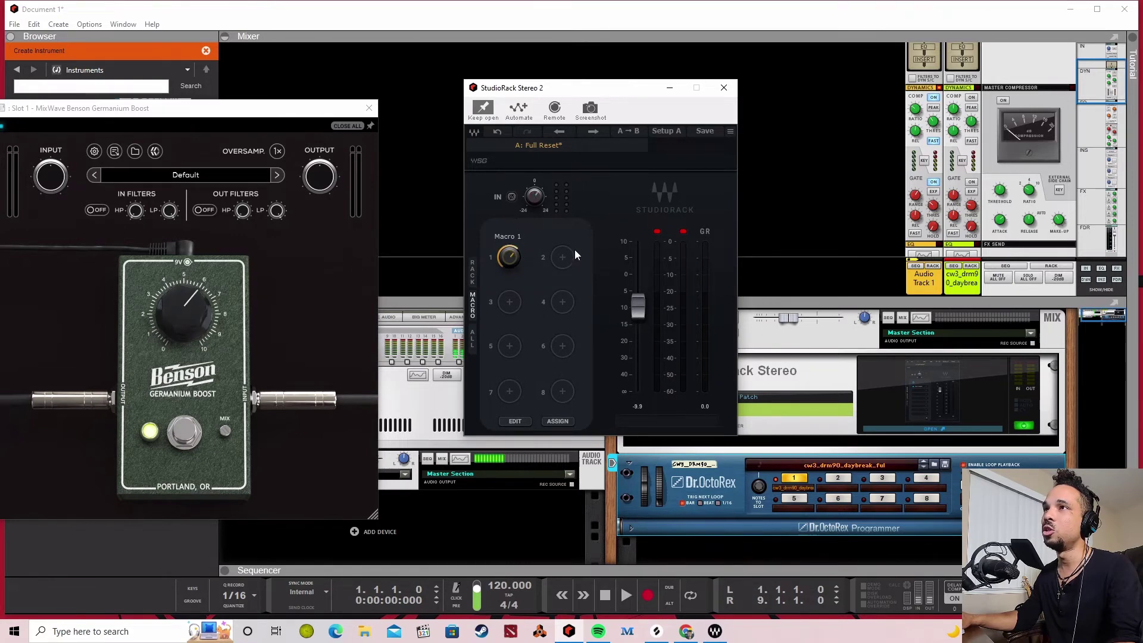
click(369, 108)
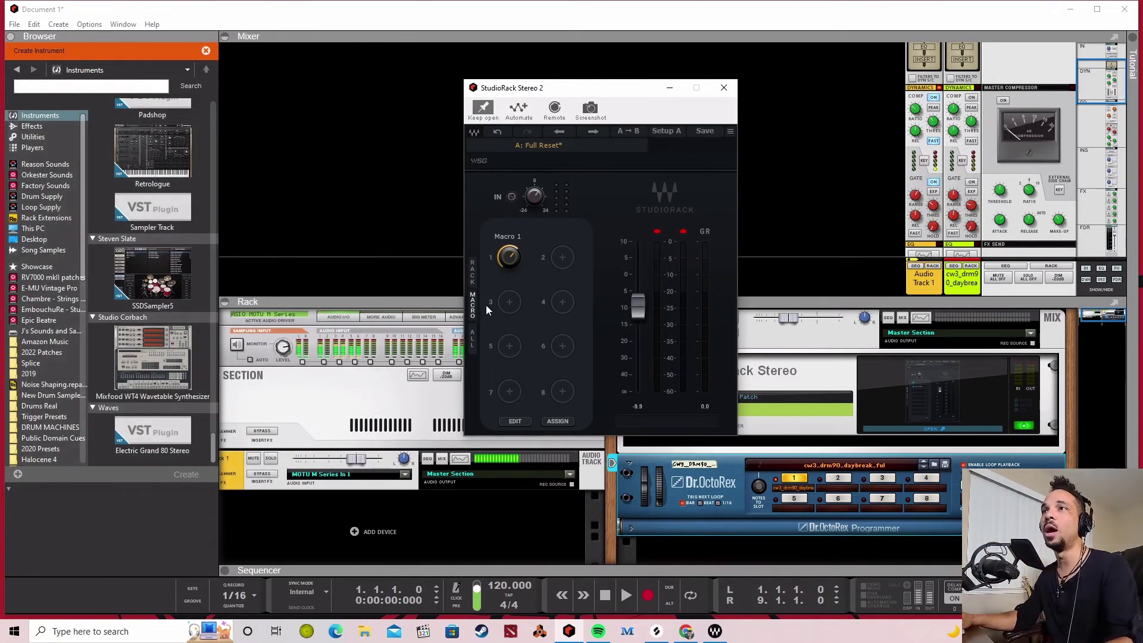
Cycle StudioRack's view from Rack to All and back to the Benson Germanium Boost slot list.
click(471, 274)
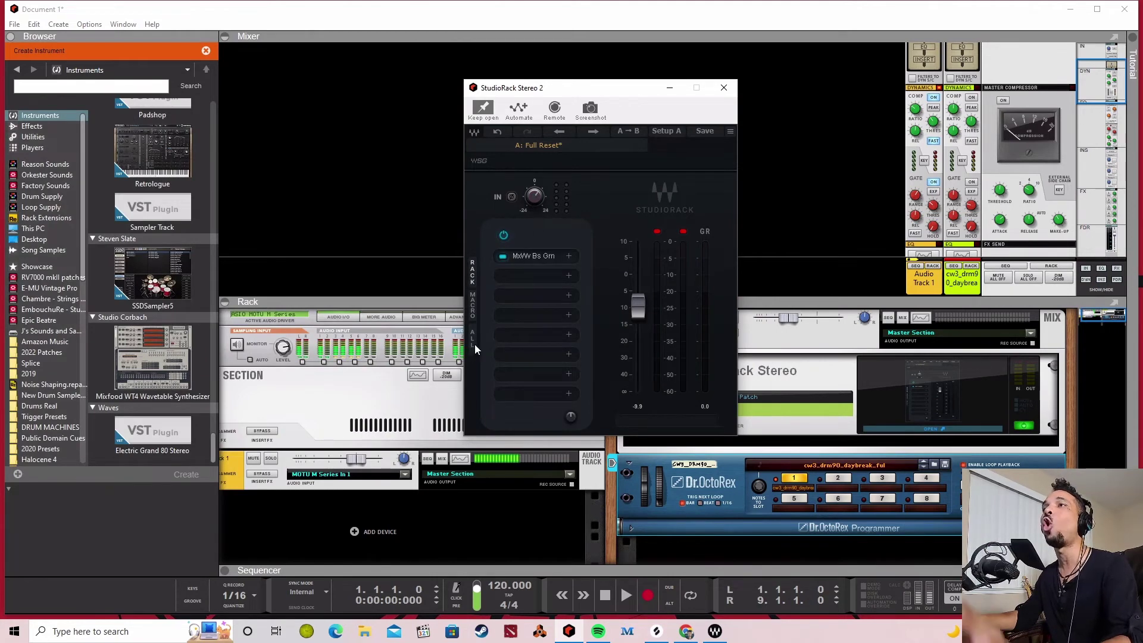
click(474, 346)
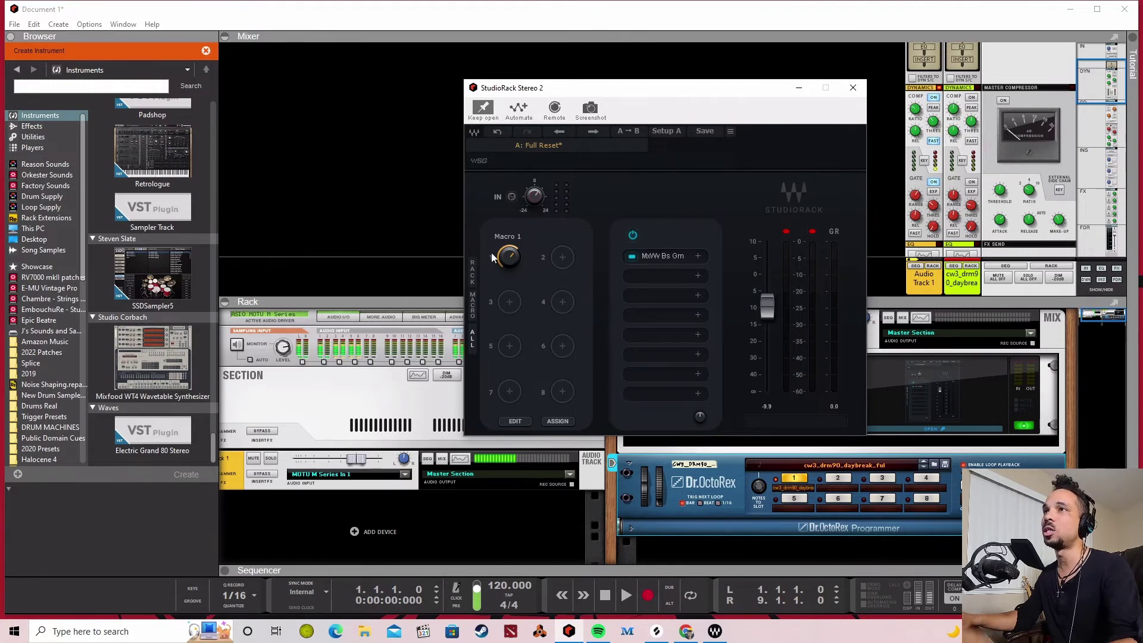
click(475, 266)
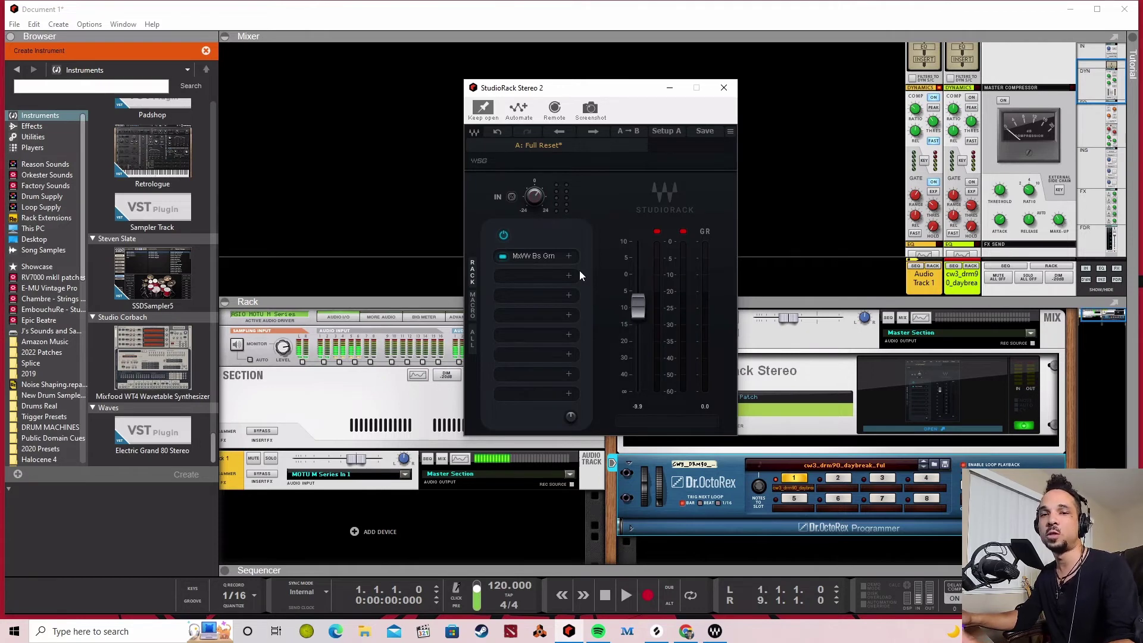
Remove Benson Germanium Boost from the first slot and load Amped - Roots, searching 'ampe'.
right_click(540, 255)
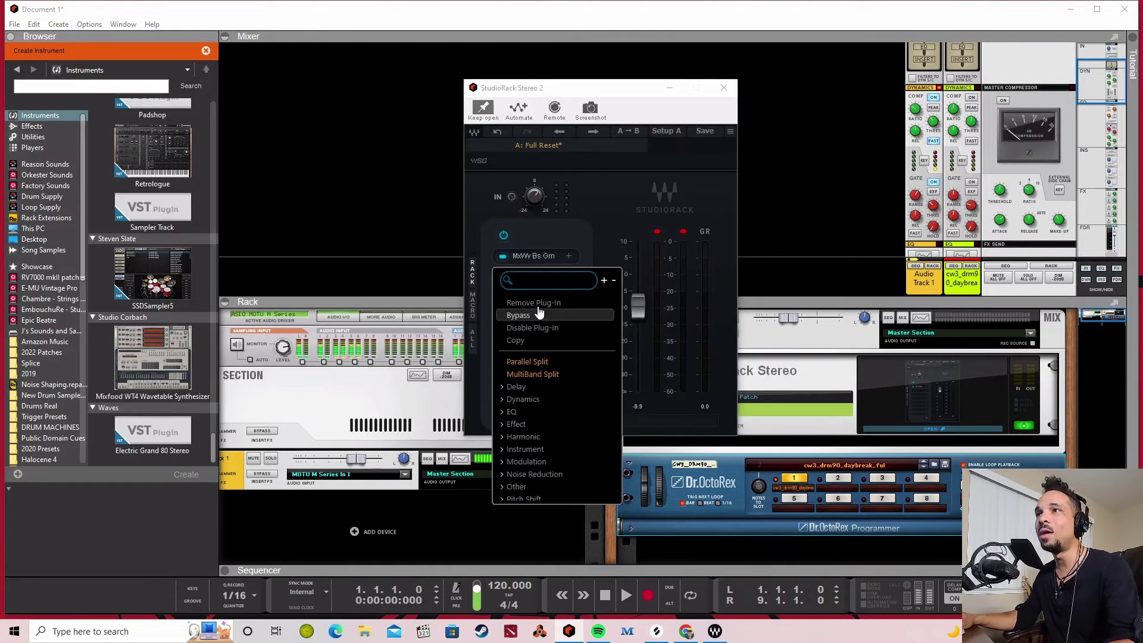
click(536, 304)
click(530, 253)
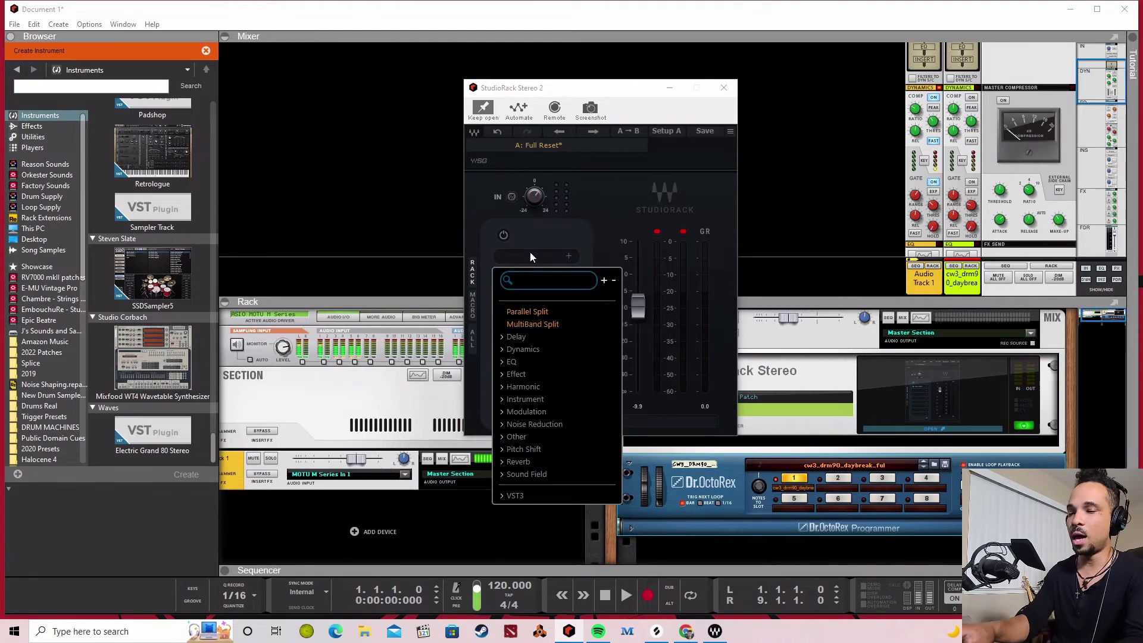
text(ampe)
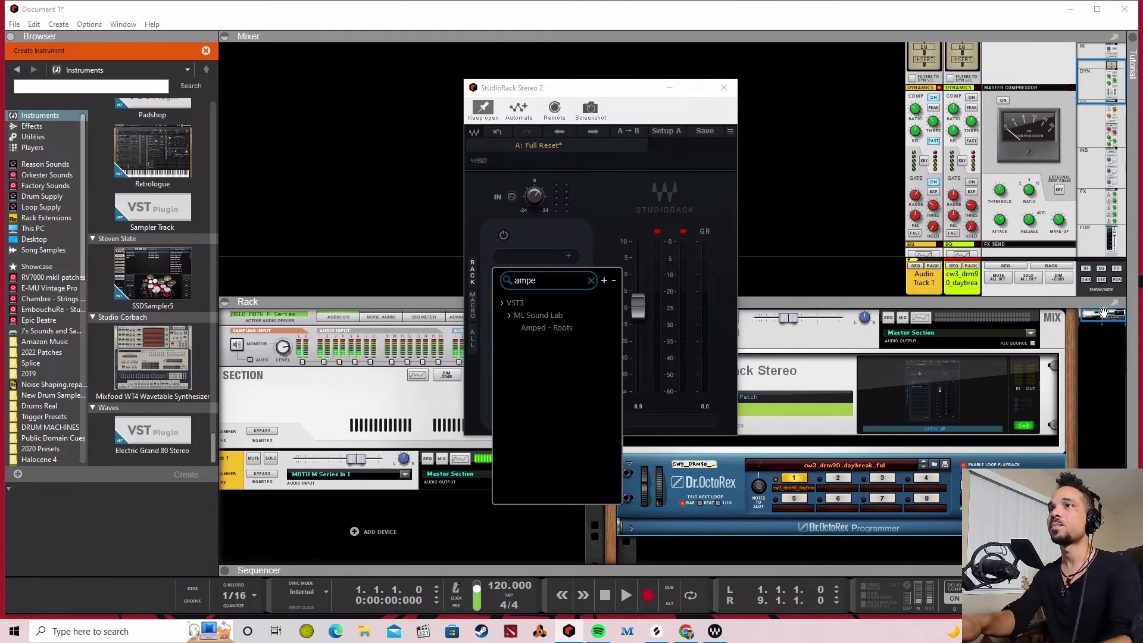
click(549, 328)
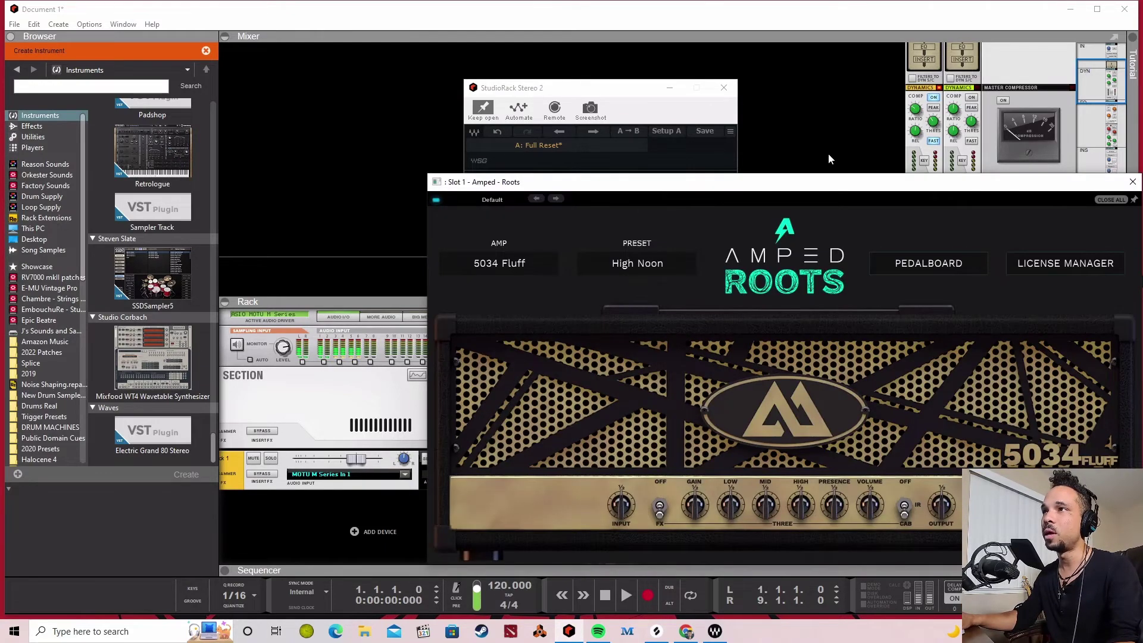
Move the Amped Roots window up and left, close it, and bring up its slot options.
drag(792, 188, 573, 119)
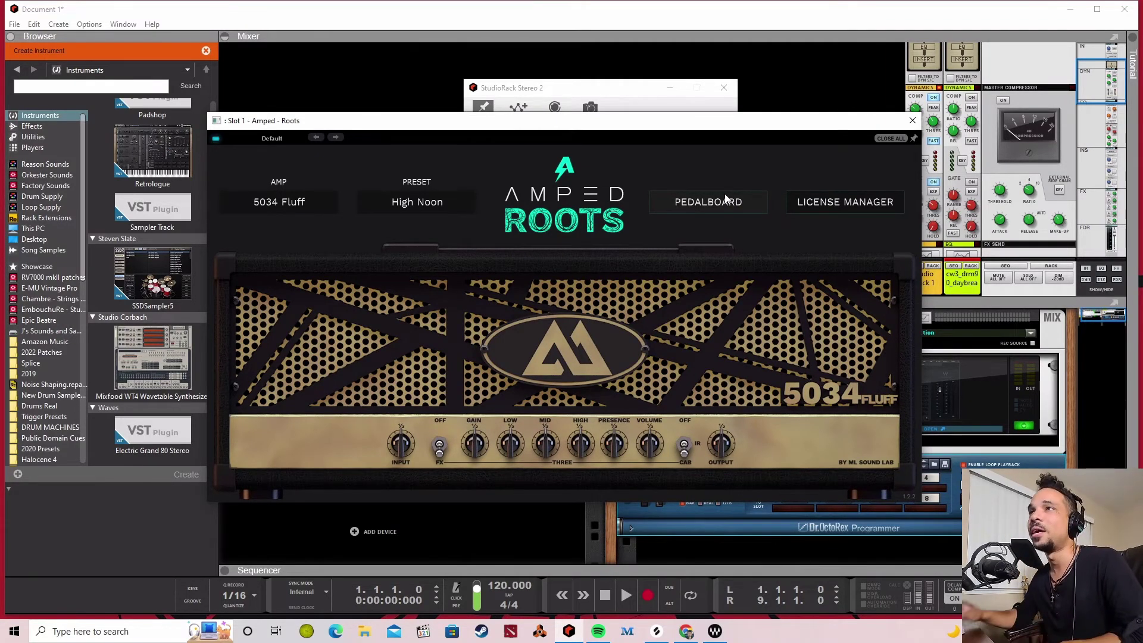
click(912, 122)
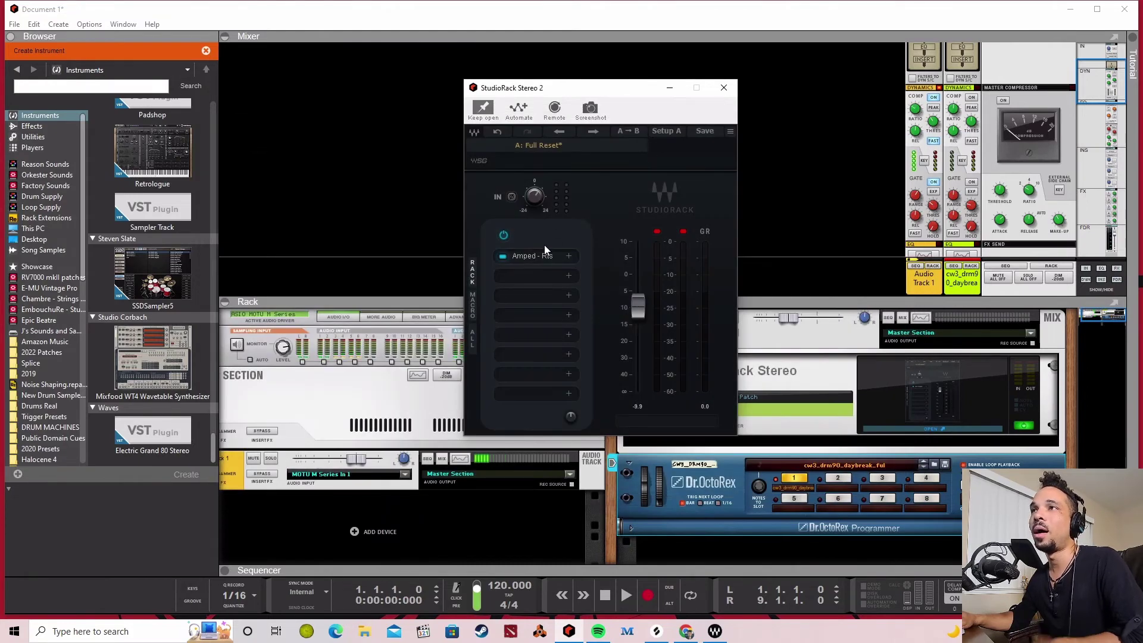
click(556, 255)
click(558, 256)
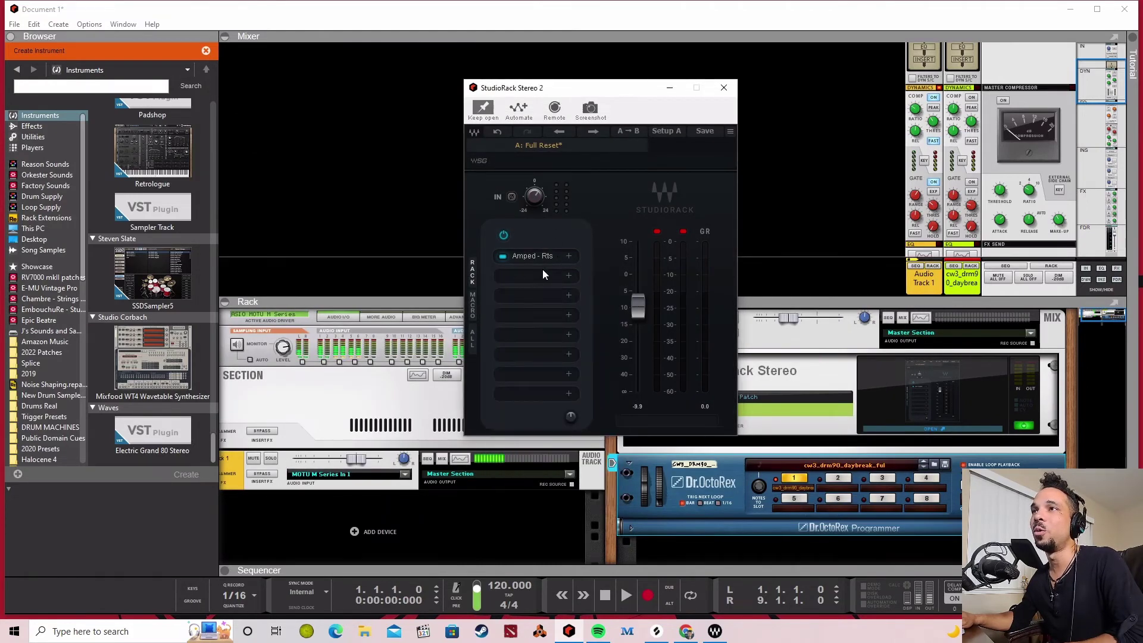
click(541, 256)
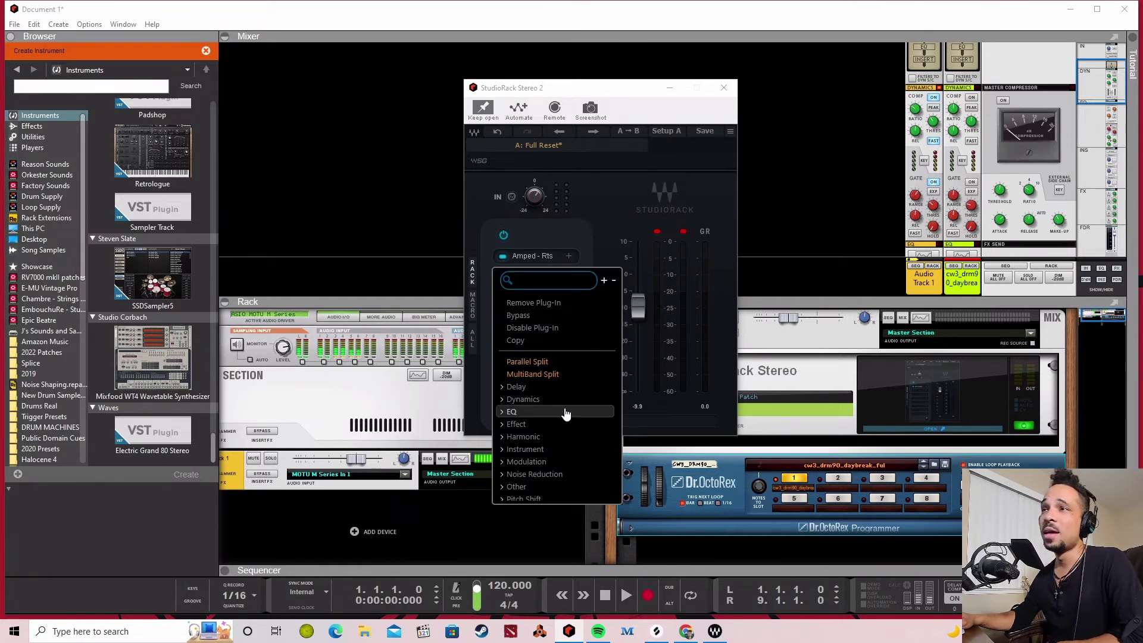
Choose Remove Plug-In to take Amped - Roots out of the first slot.
click(569, 301)
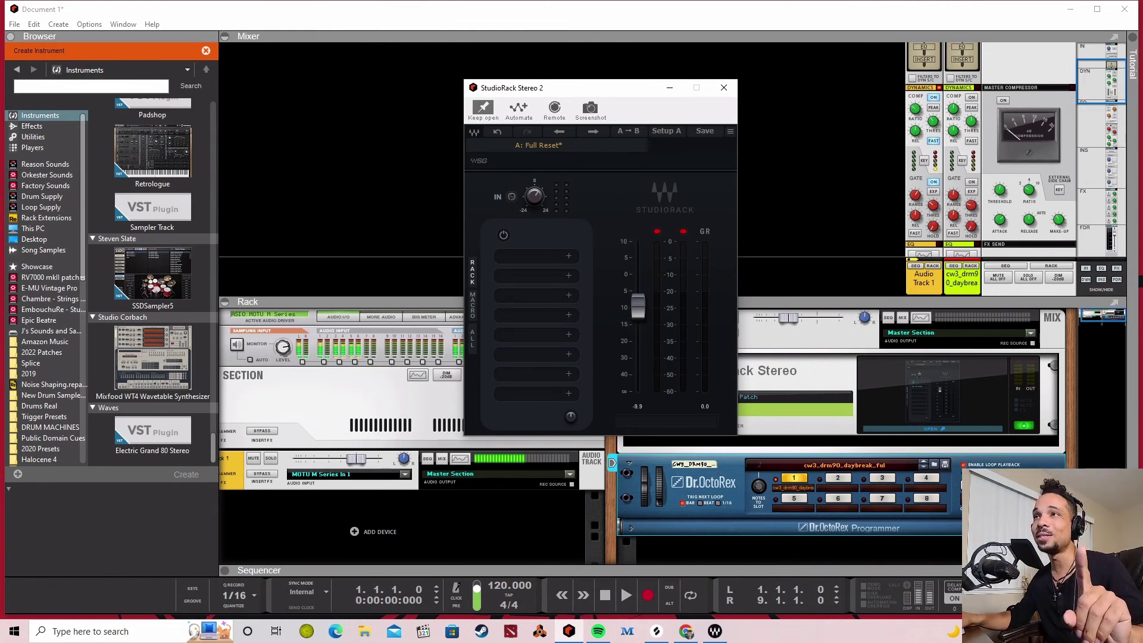
click(545, 259)
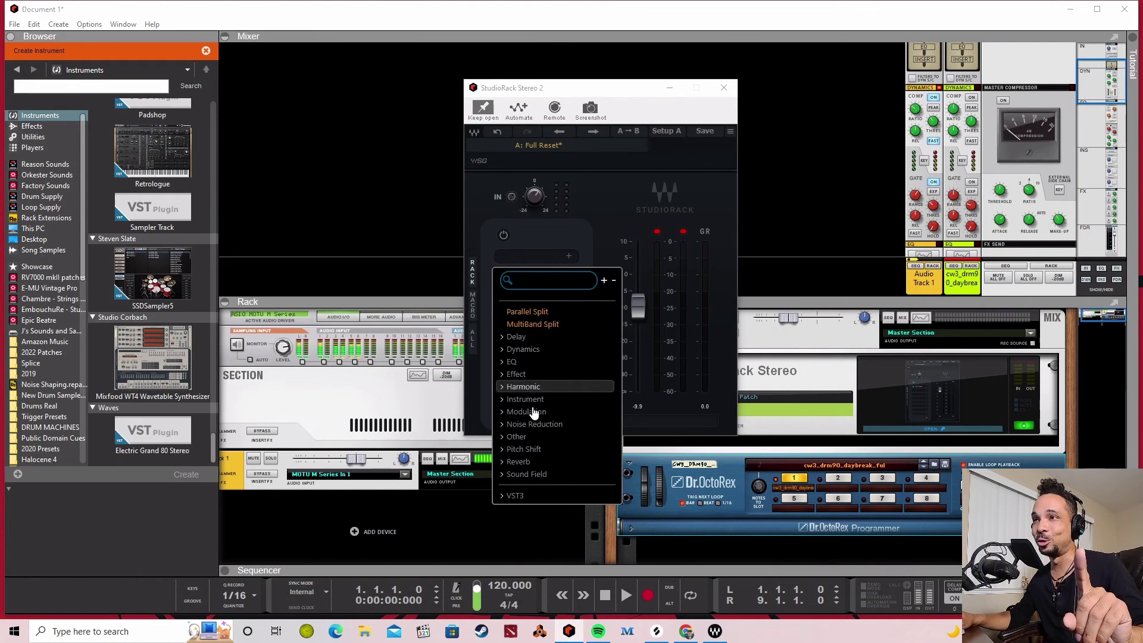
click(541, 438)
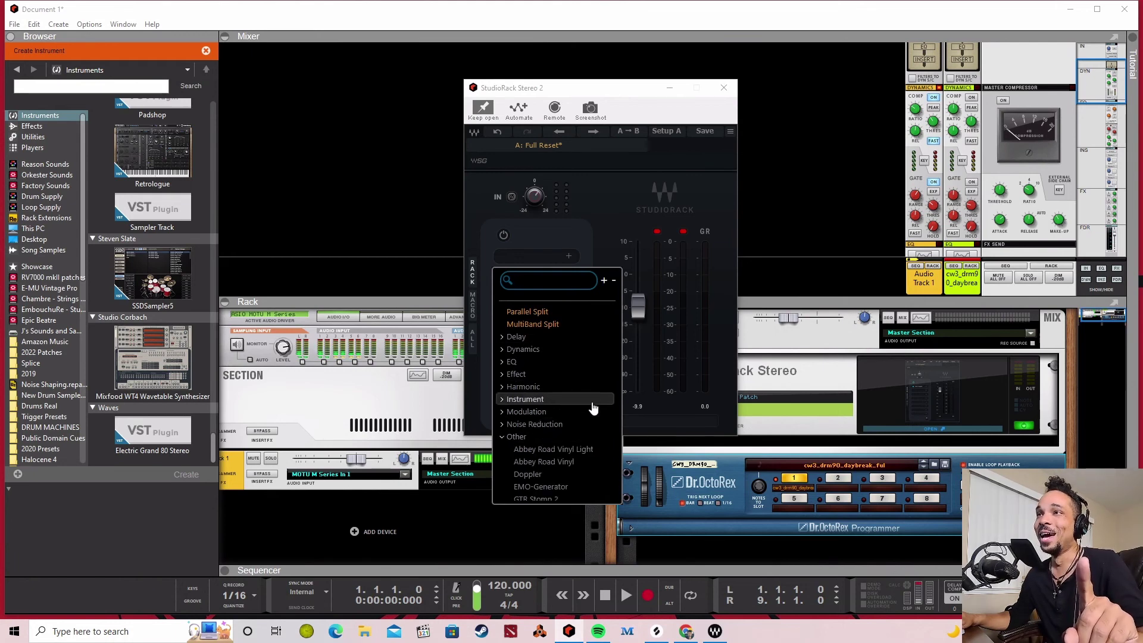
scroll(593, 409, down, 2)
text(reas)
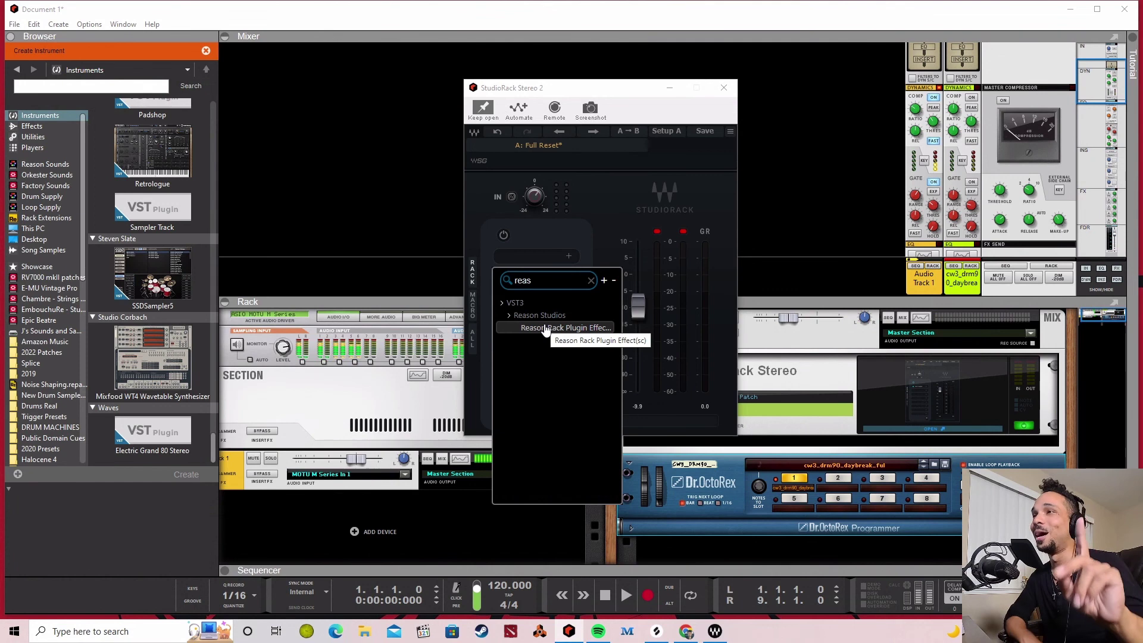
click(603, 230)
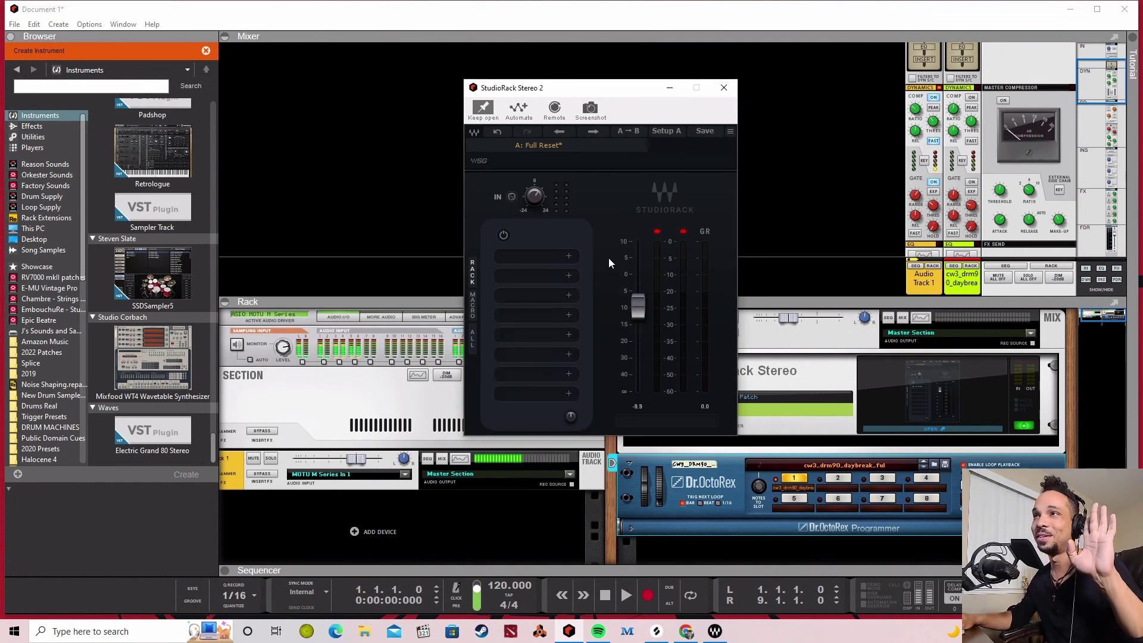